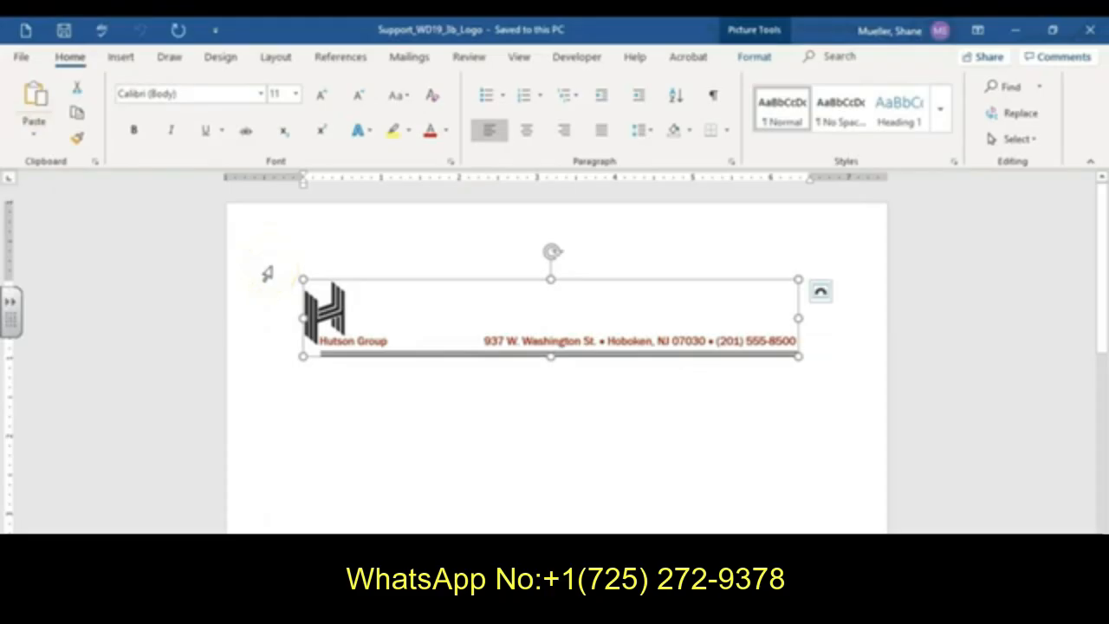
- Close the Support_WD19_3b_Logo document to return to the letter
left_click(275, 275)
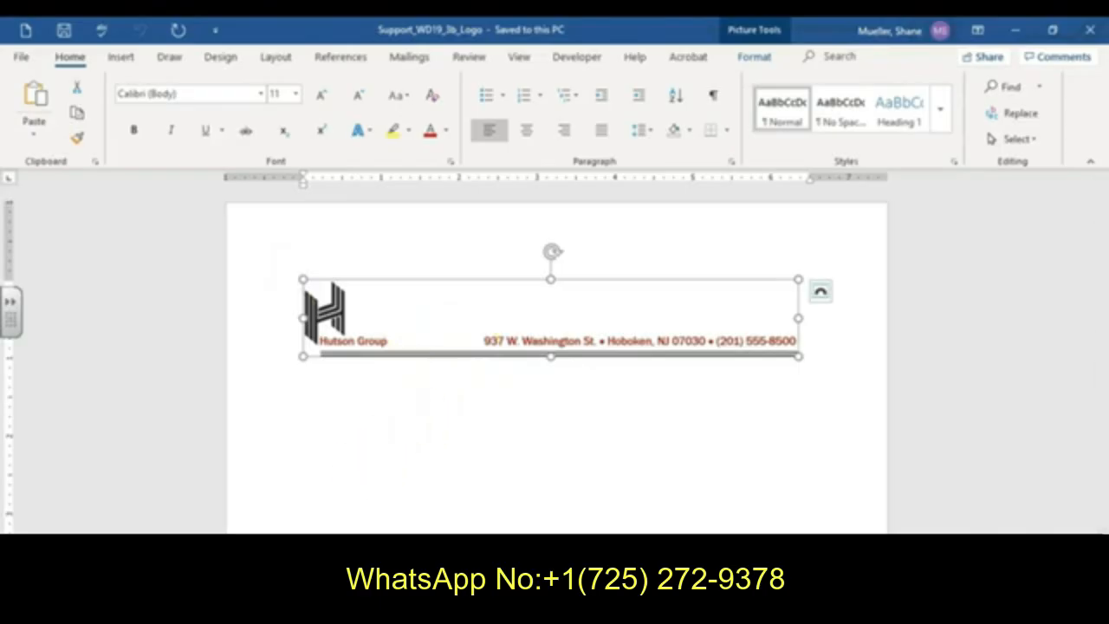
left_click(1089, 33)
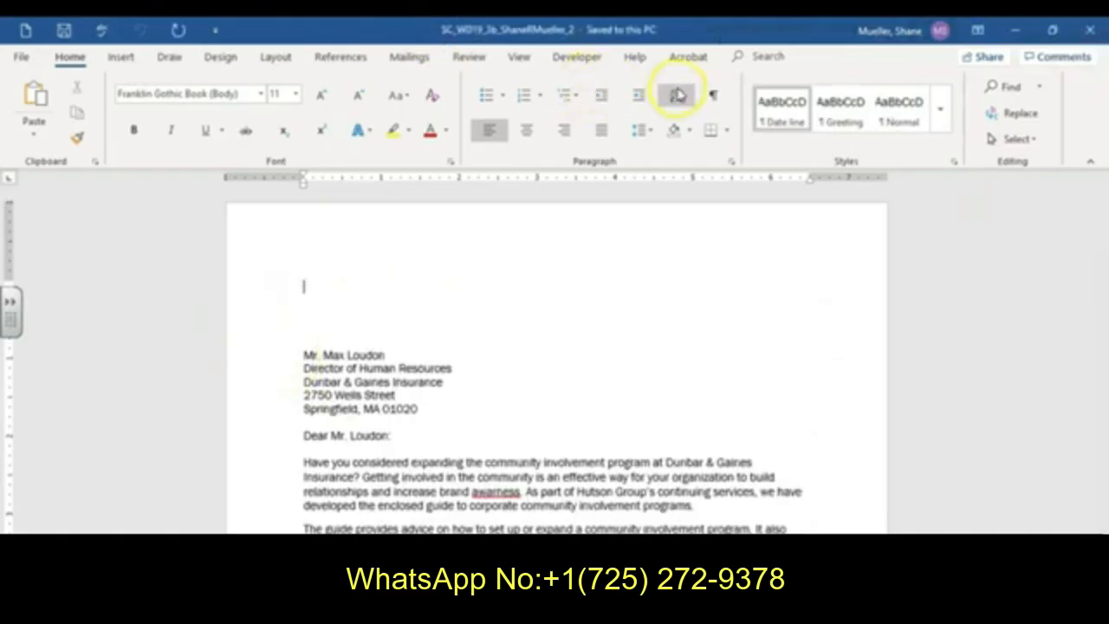
- Turn on the display of formatting marks in the letter
left_click(713, 95)
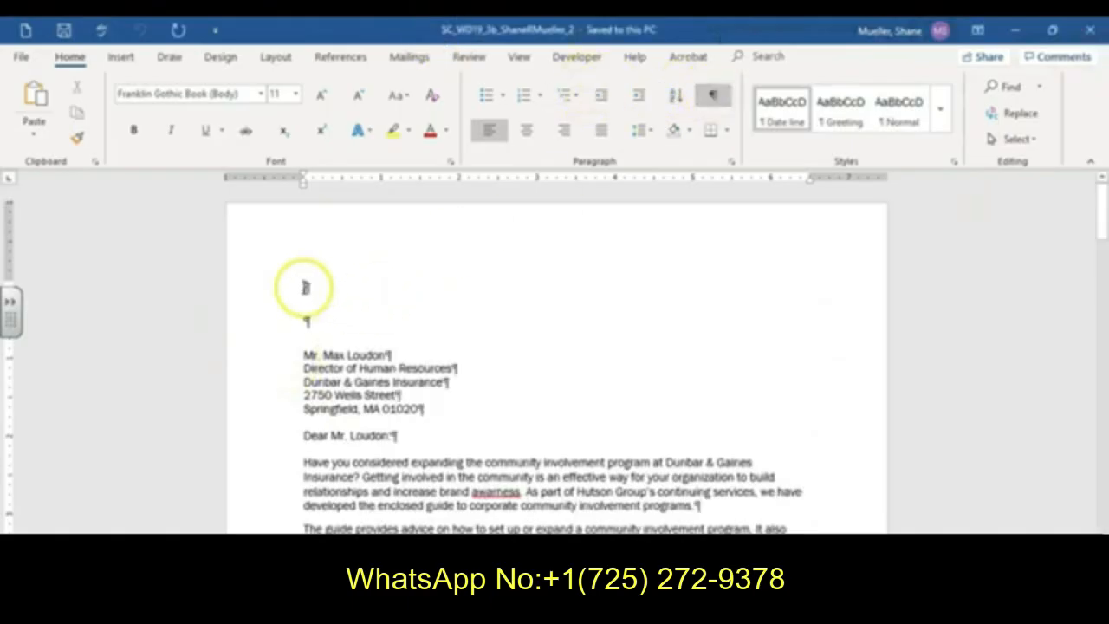
left_click(29, 88)
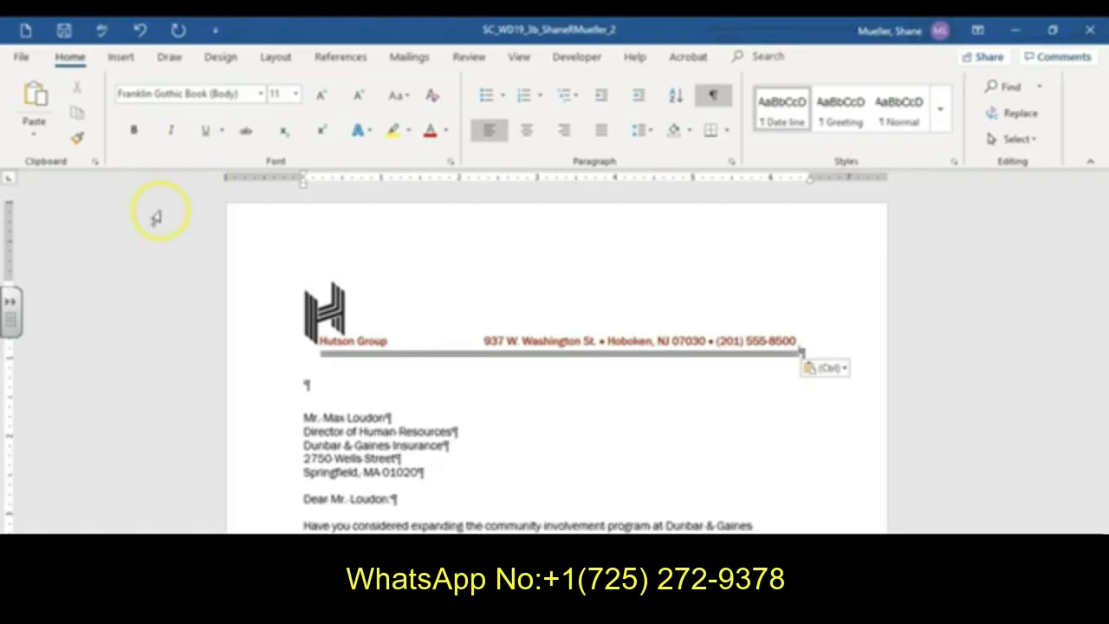
left_click(40, 136)
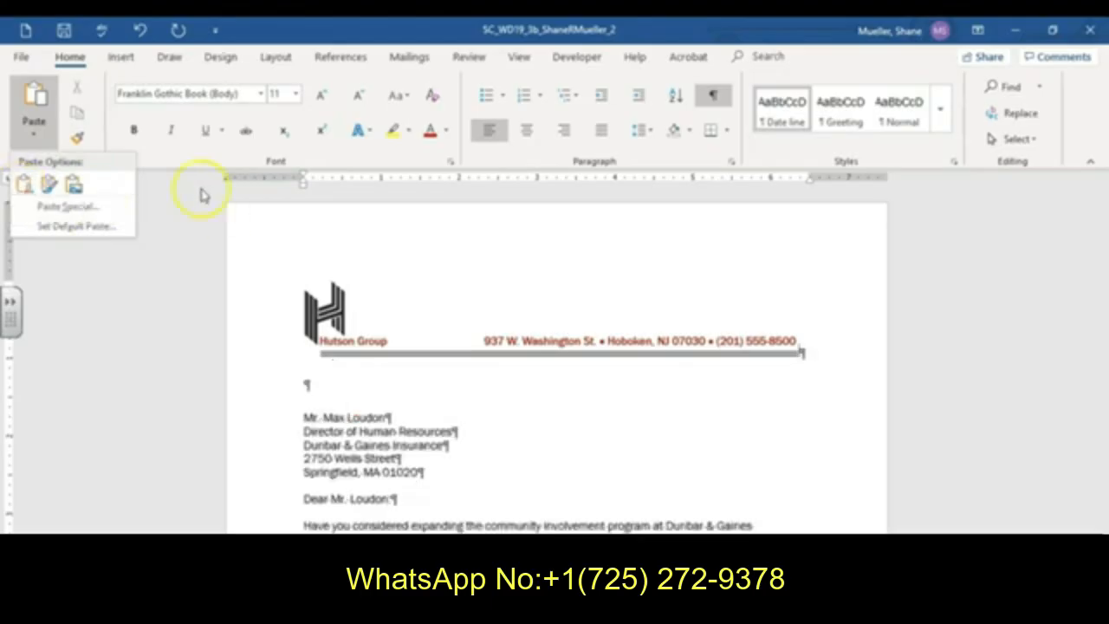
left_click(391, 313)
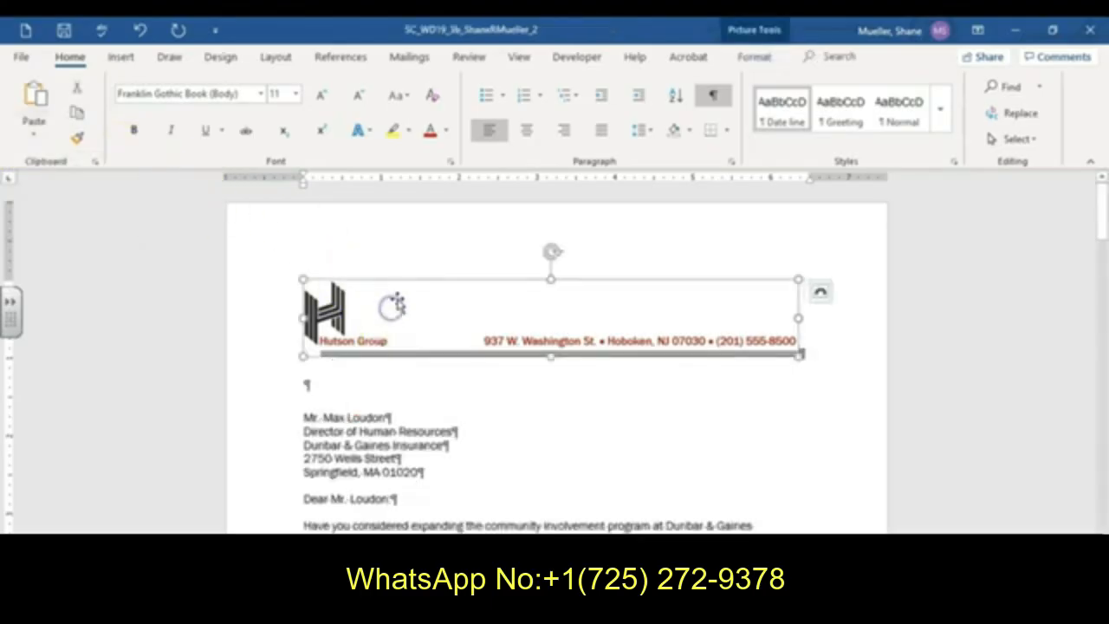
key("Delete")
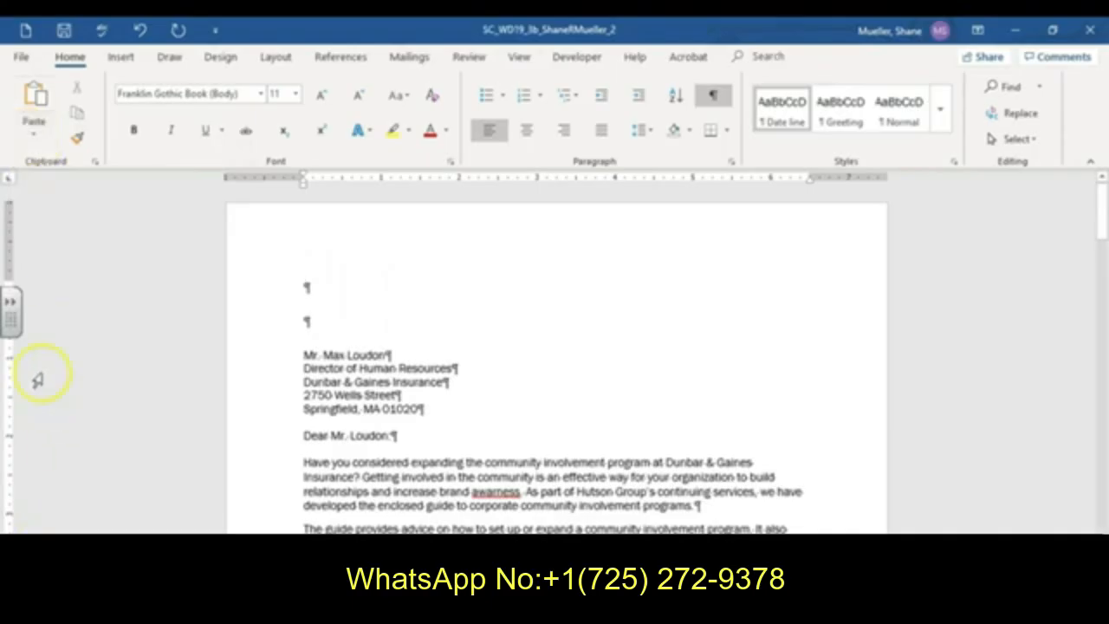
- Paste the copied Hutson Group logo at the top of the letter using the Use Destination Theme option
left_click(34, 123)
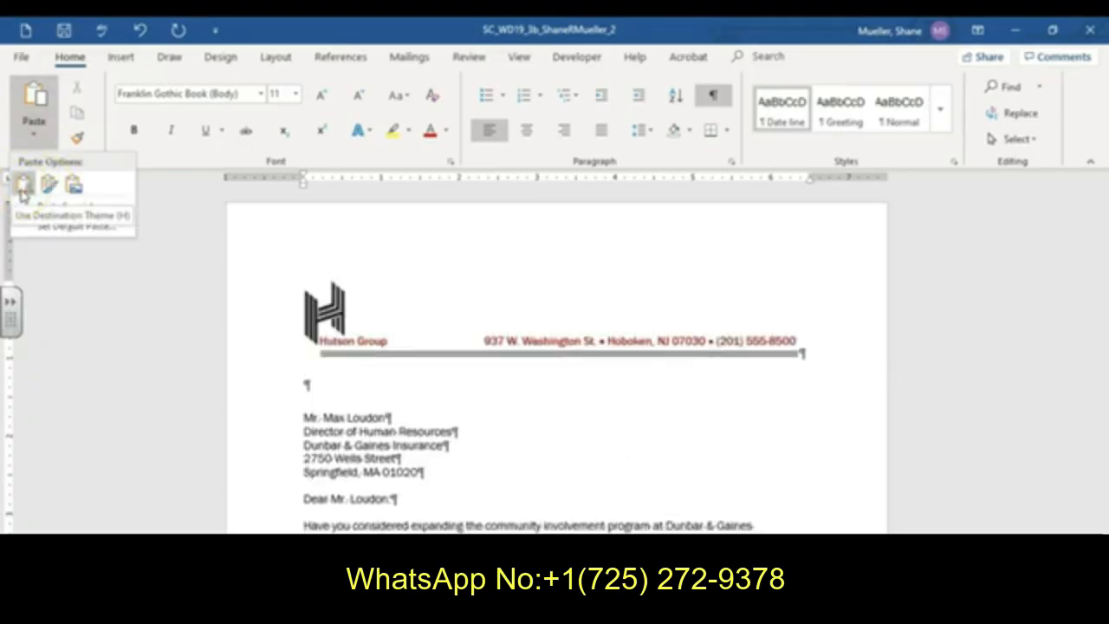
left_click(23, 185)
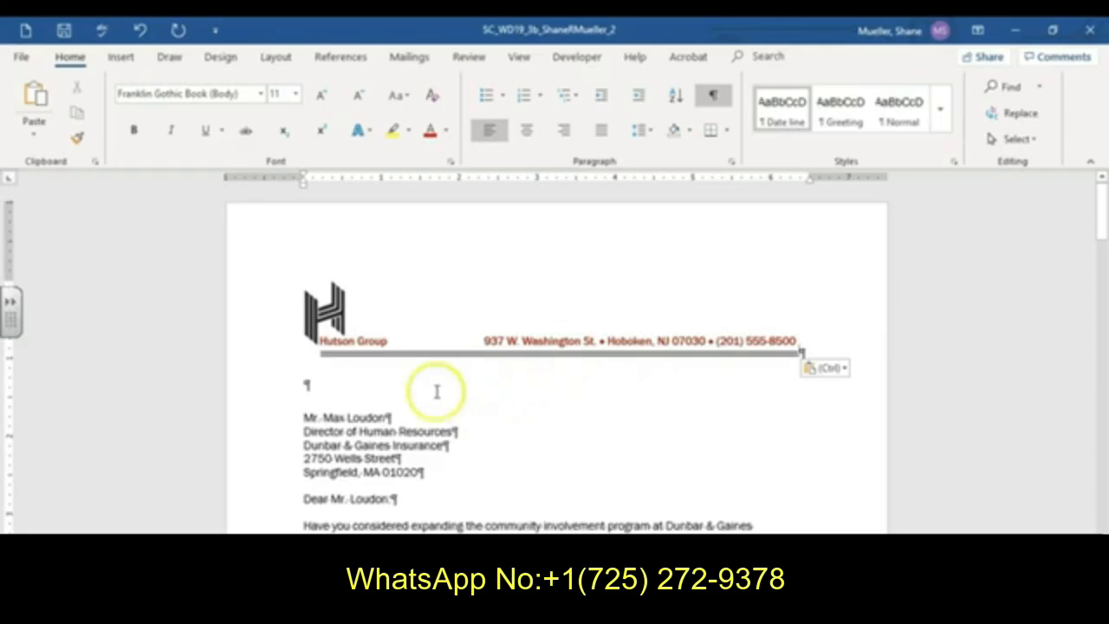
- Insert the current date in the January 26, 2020 format on the blank line below the letterhead
left_click(305, 386)
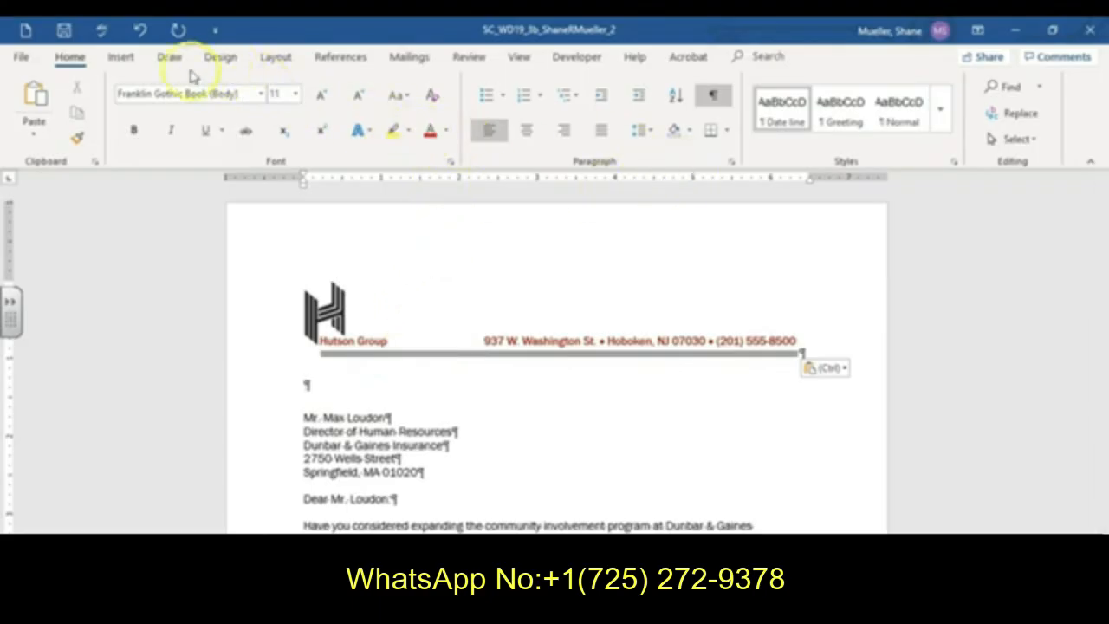
left_click(118, 59)
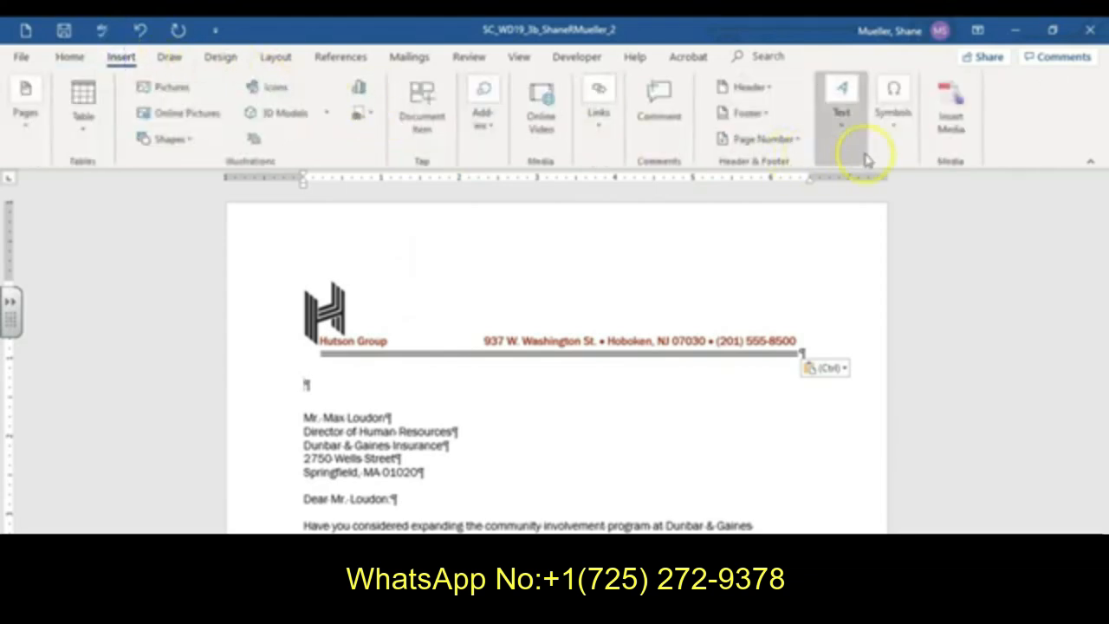
left_click(838, 135)
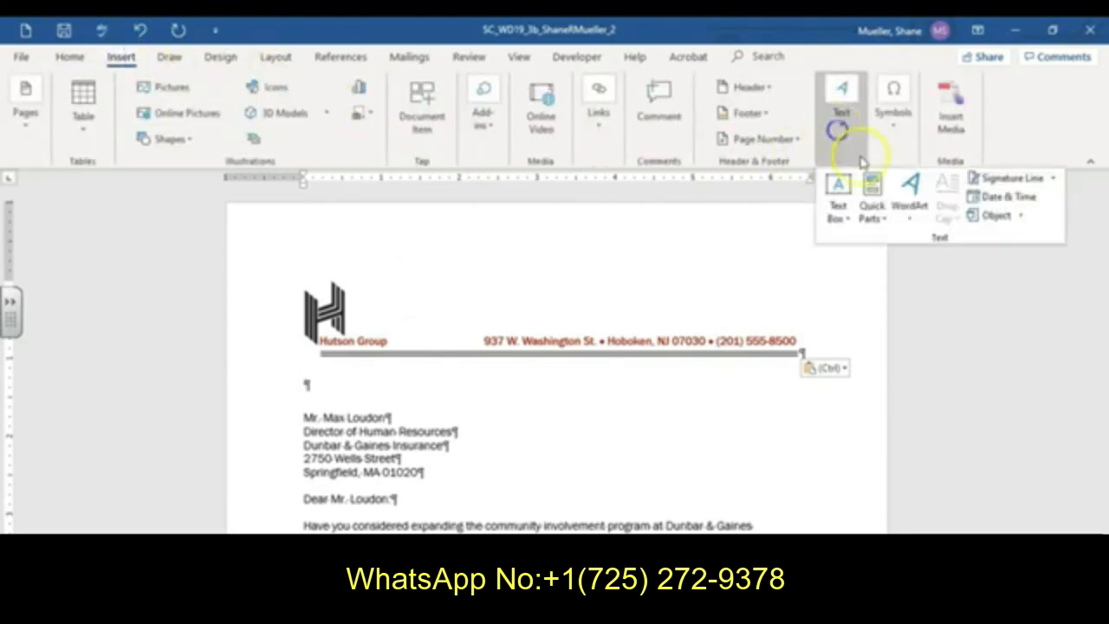
left_click(1010, 197)
left_click(408, 236)
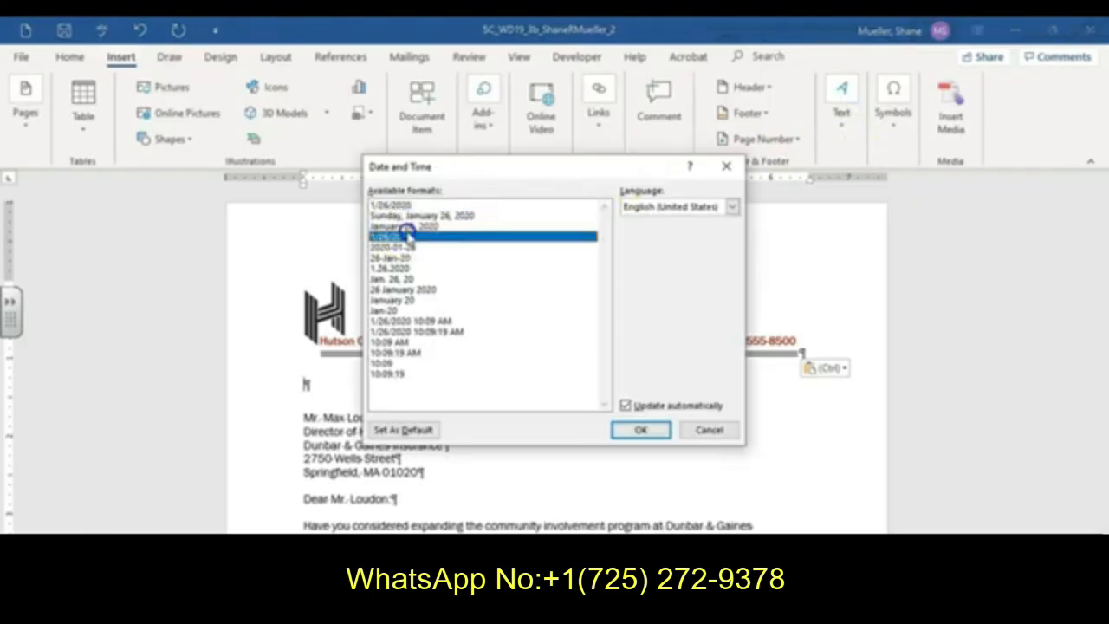
left_click(420, 226)
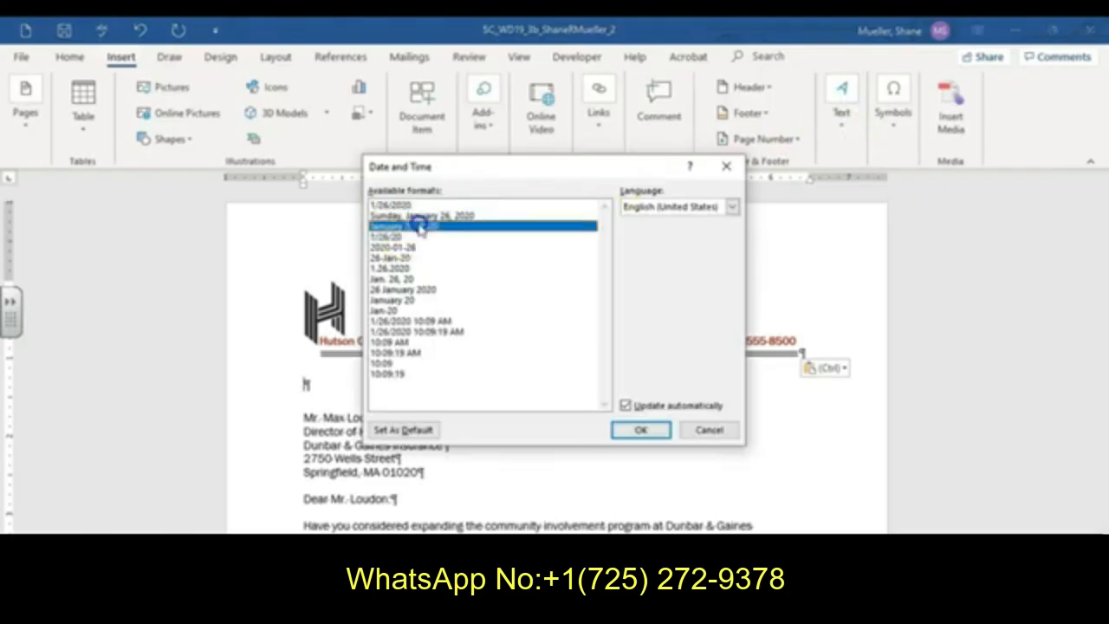
left_click(641, 431)
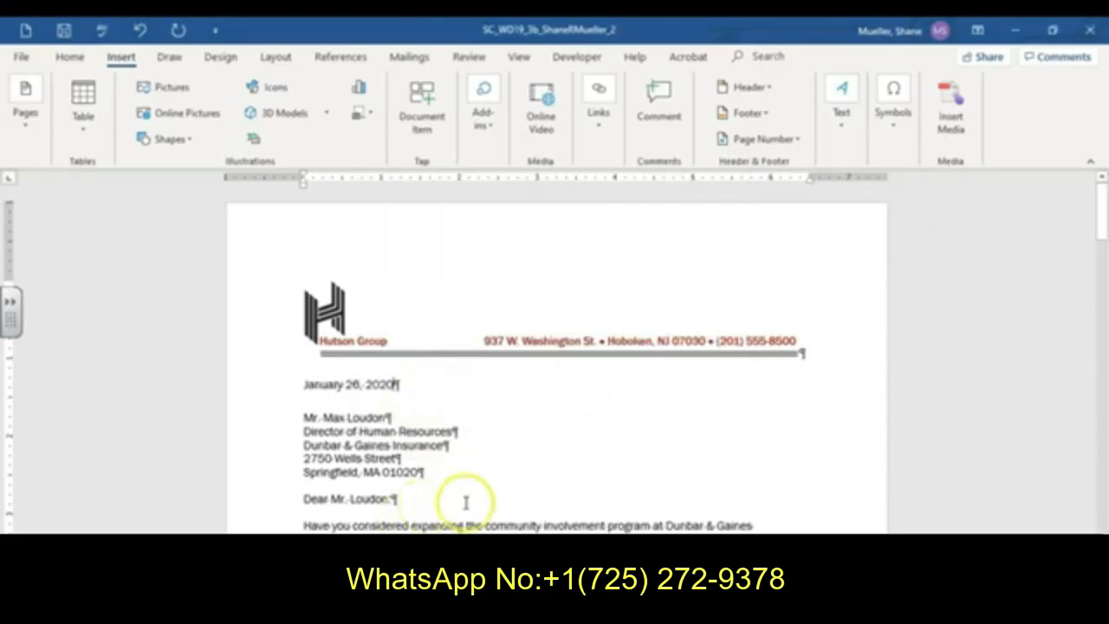
- Rotate the logo beside the guide title right 90° and position it top left with square text wrapping
scroll(520, 507, "down", 5)
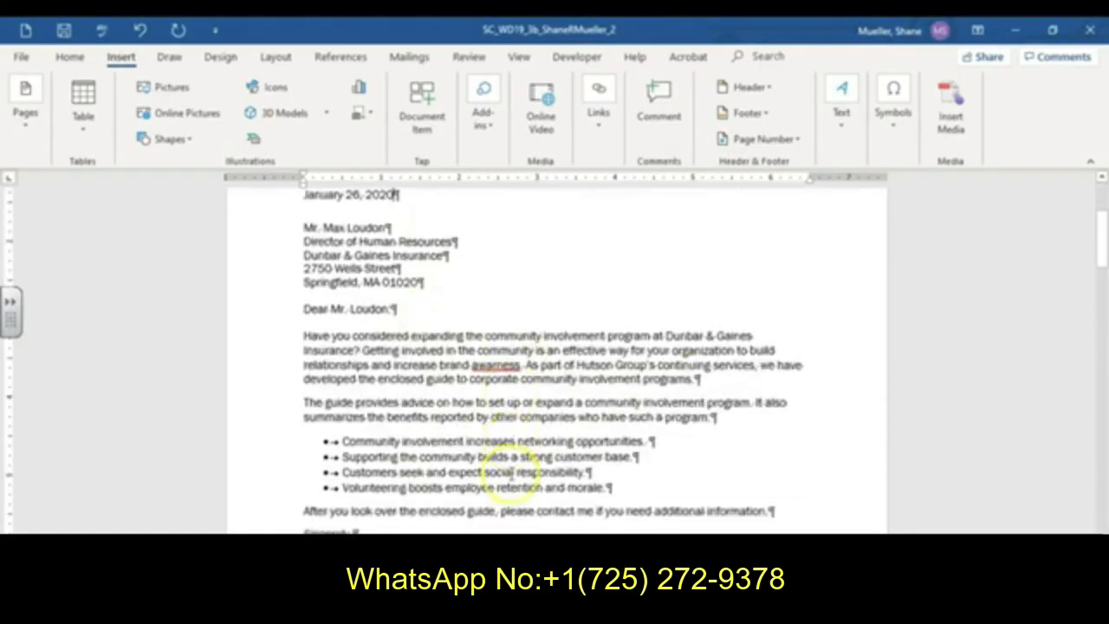
scroll(516, 472, "down", 6)
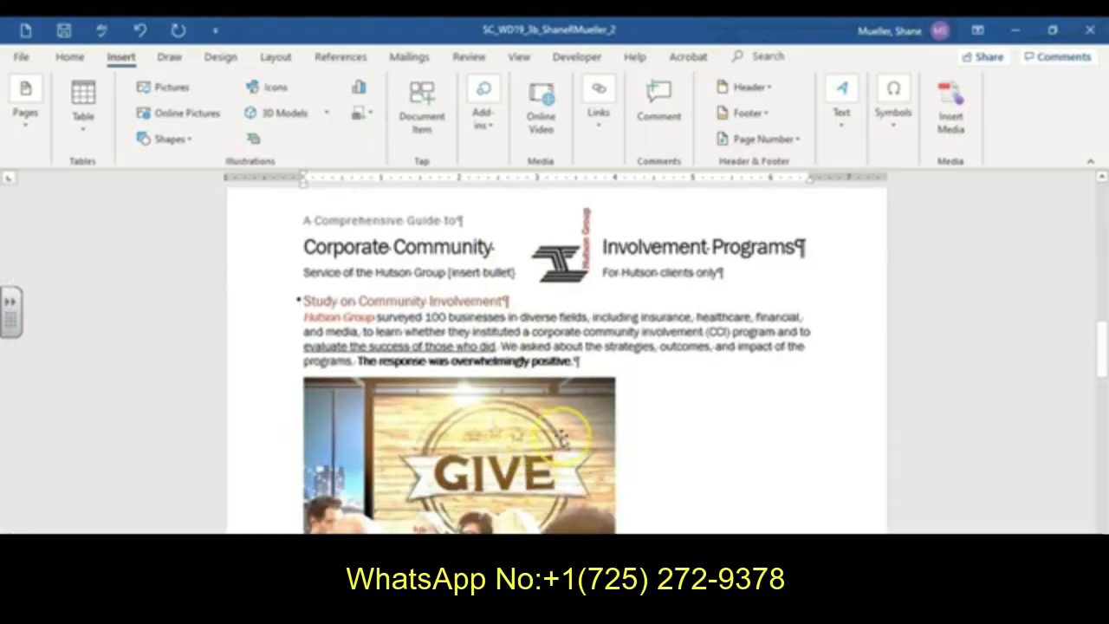
left_click(574, 262)
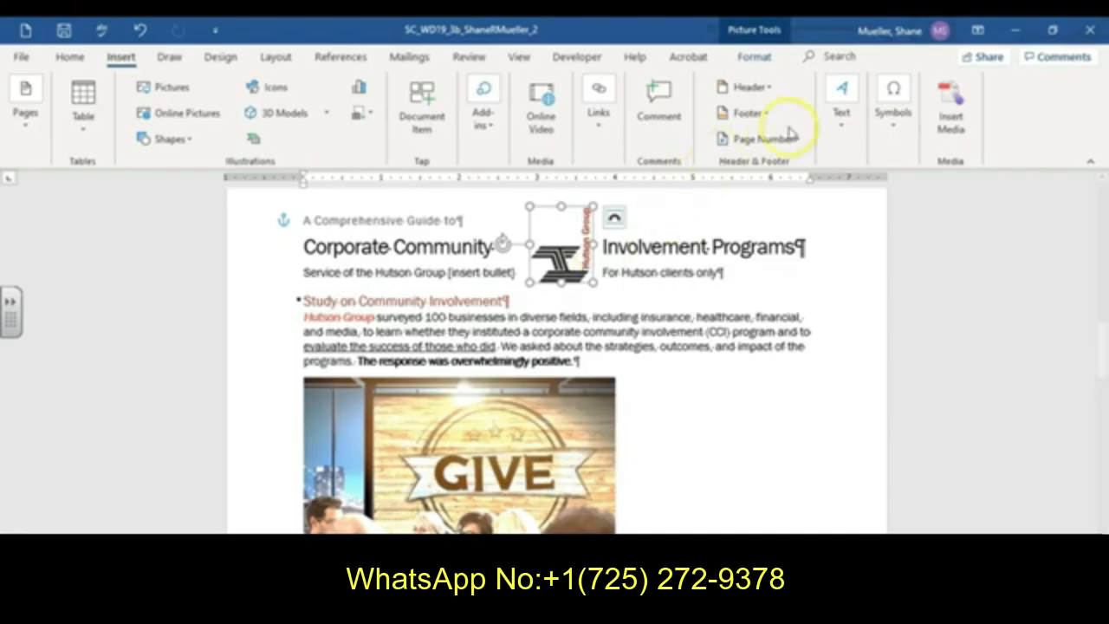
left_click(755, 55)
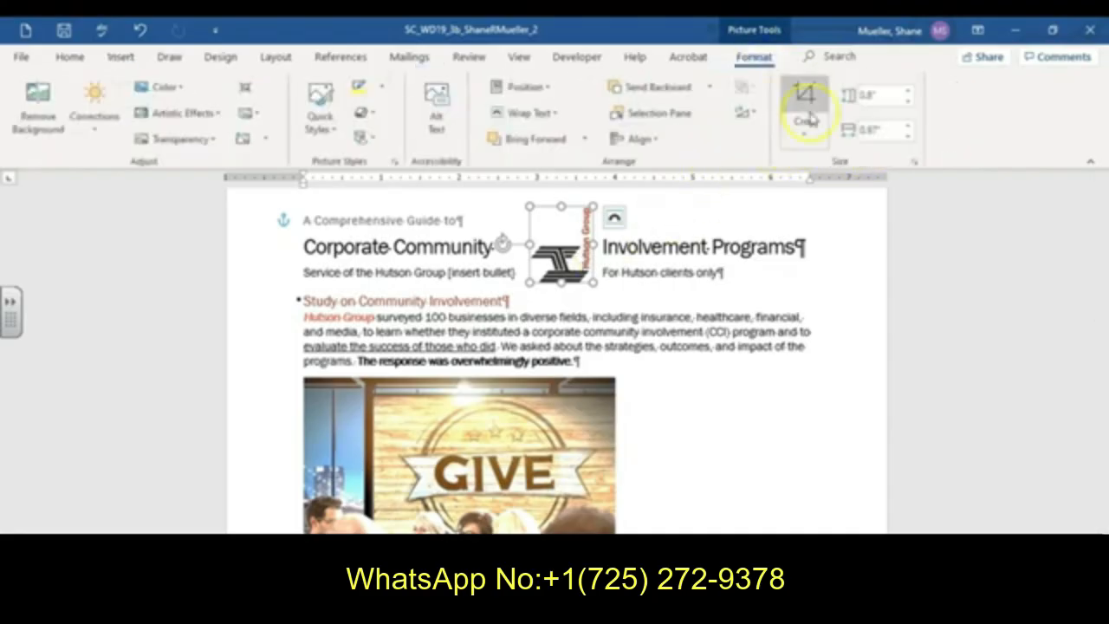
left_click(743, 113)
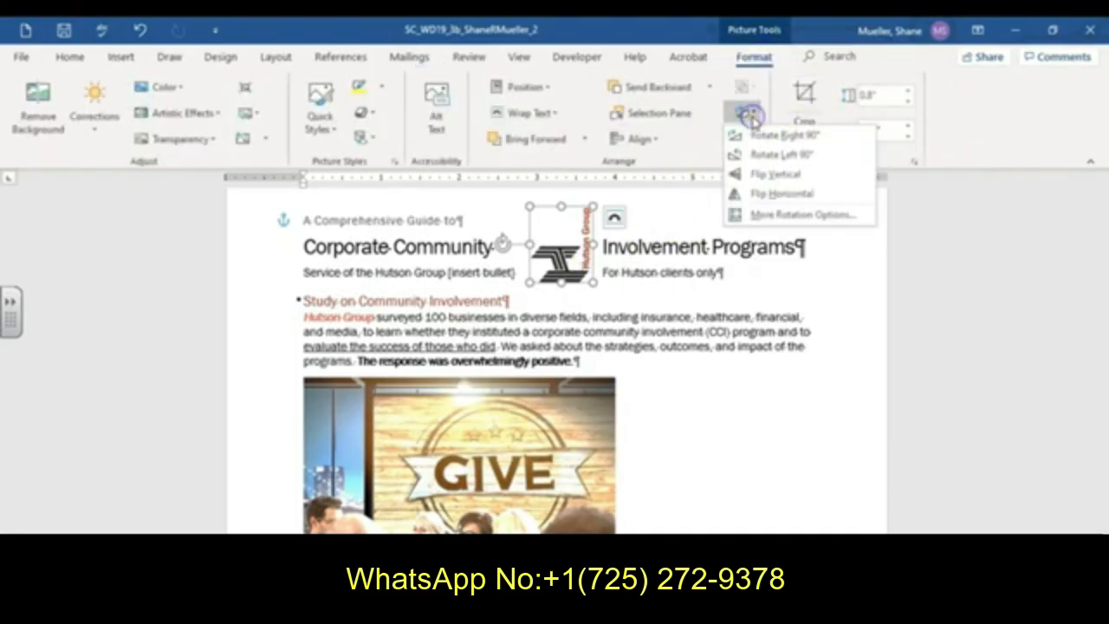
left_click(811, 138)
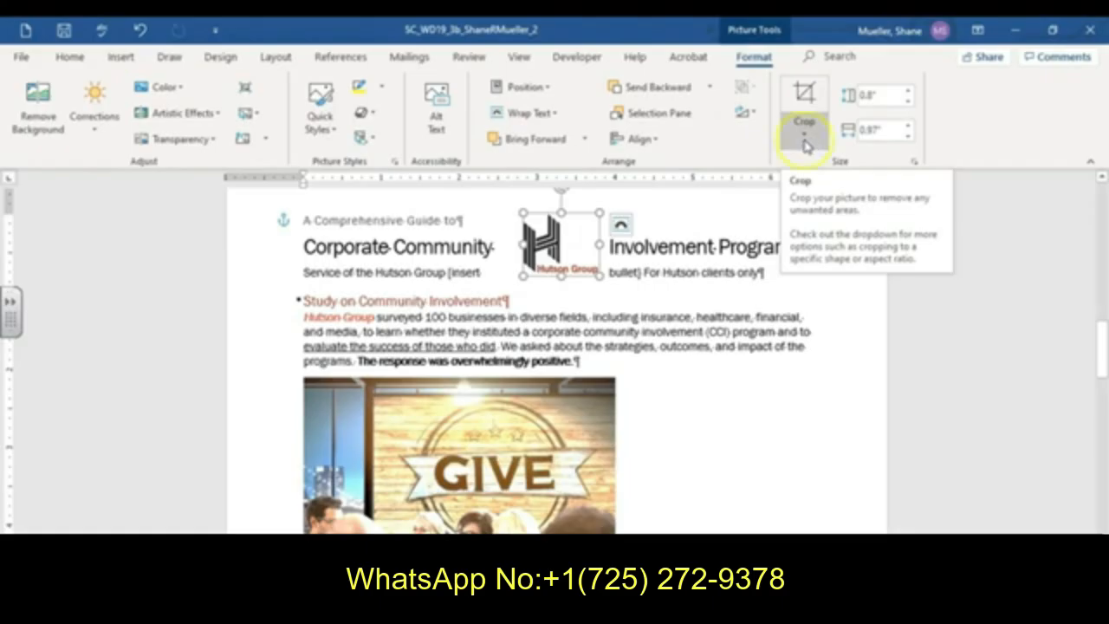
left_click(525, 86)
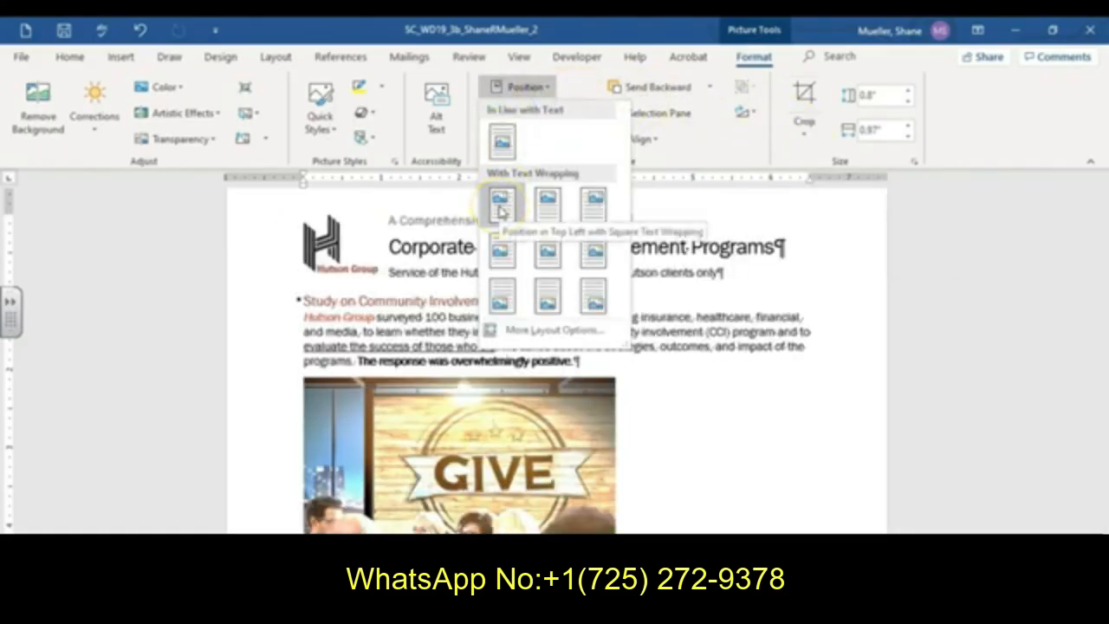
left_click(500, 206)
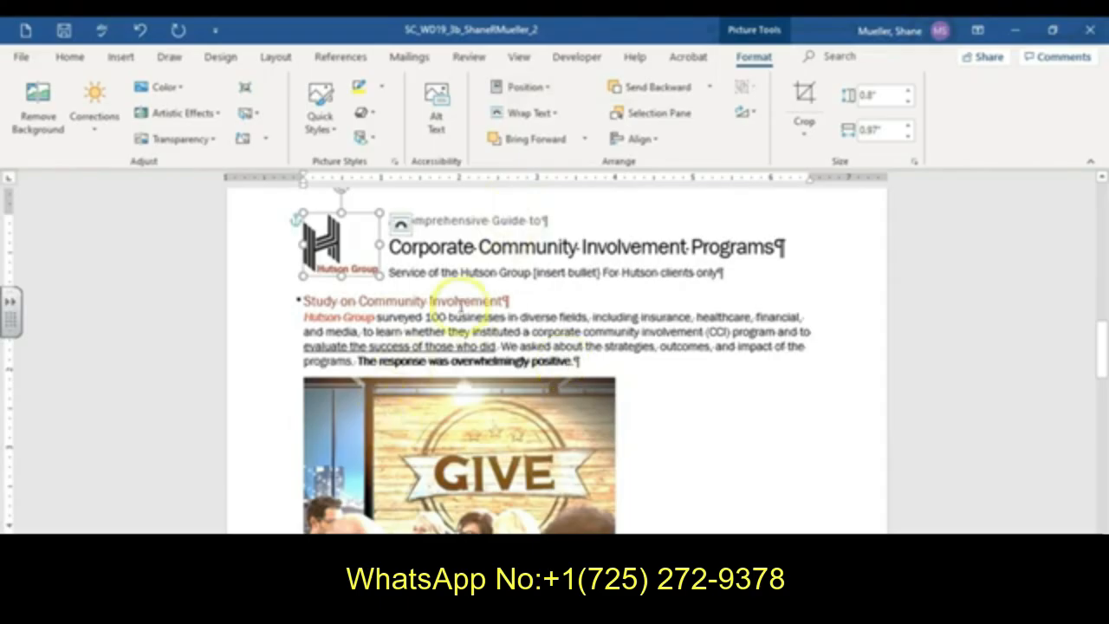
- Copy the formatting of 'A Comprehensive Guide to' onto the 'Service of the Hutson Group' subtitle line with Format Painter
left_click(496, 216)
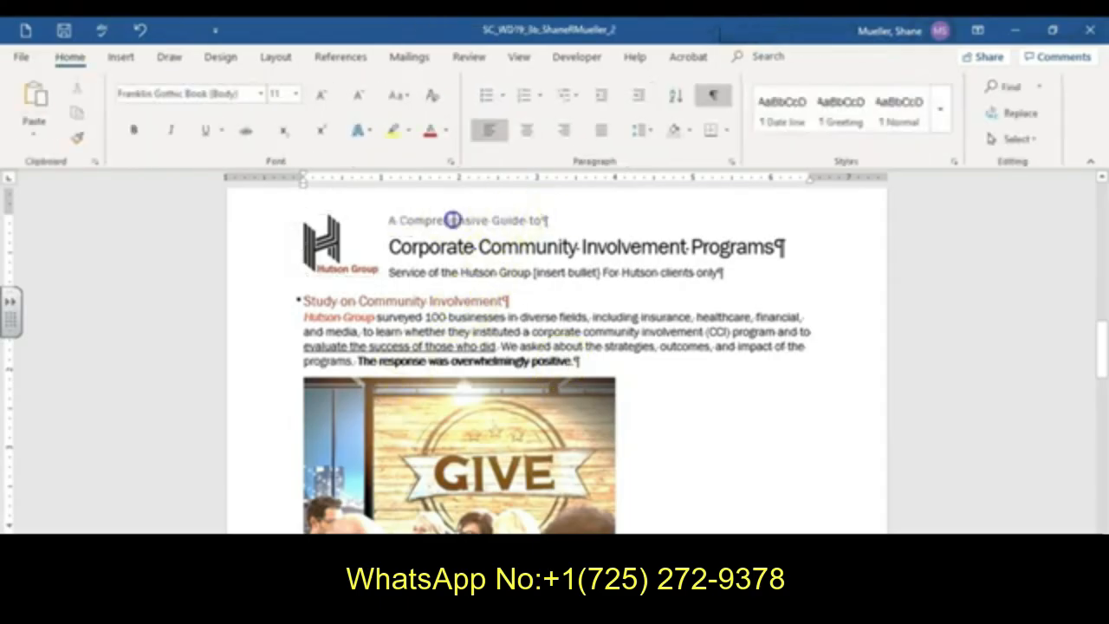
left_click(539, 219)
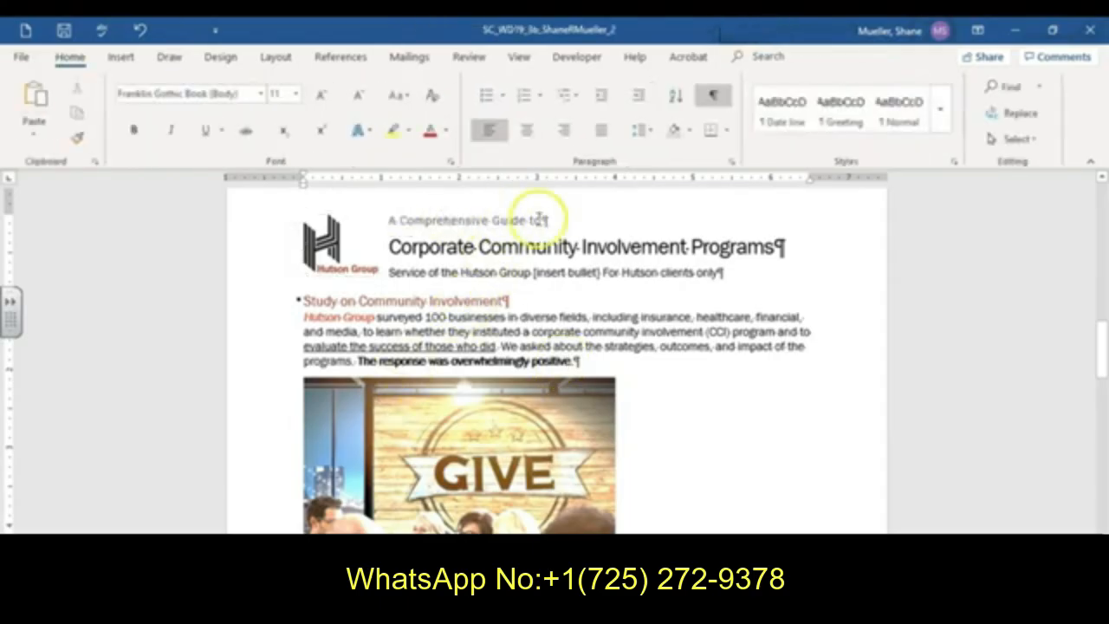
left_click(79, 138)
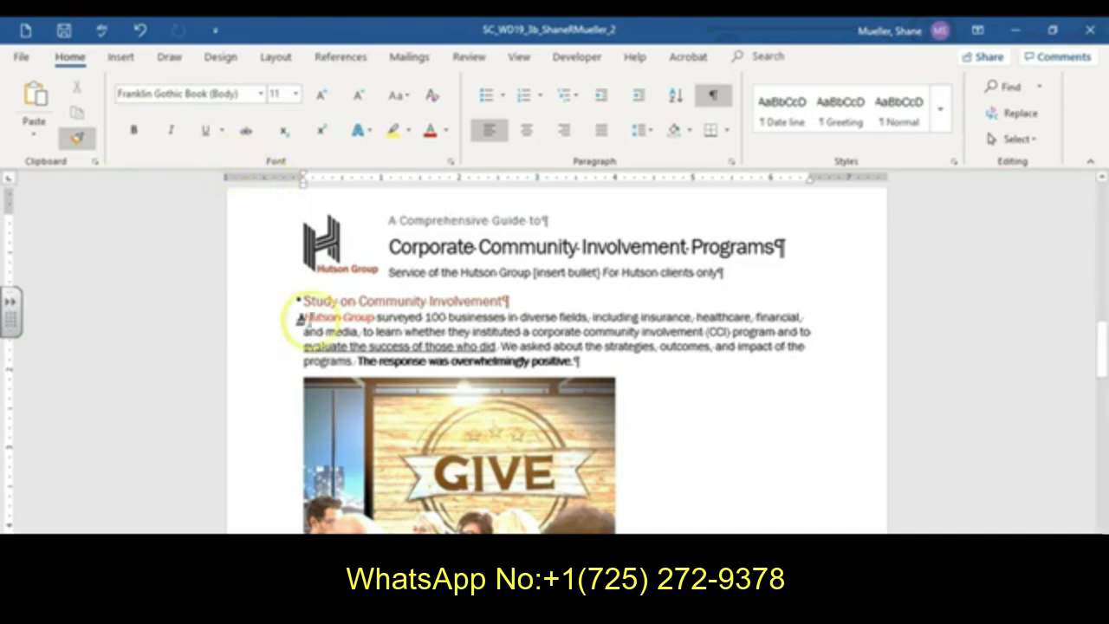
left_click_drag(299, 302, 394, 307)
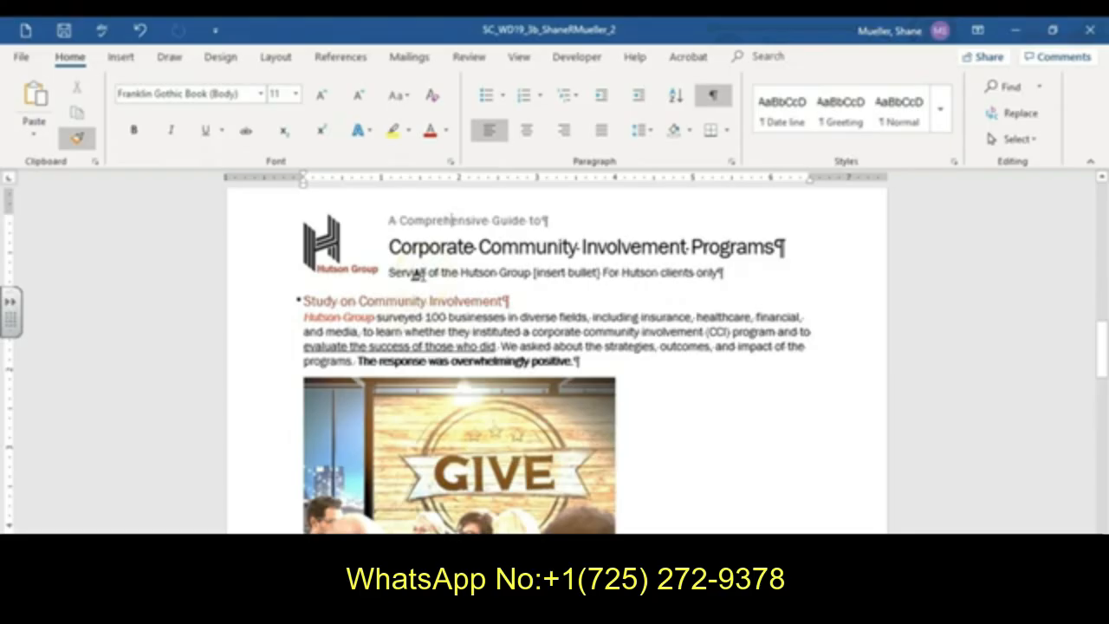
mouse_move(373, 256)
left_mouse_down()
mouse_move(511, 284)
mouse_move(735, 282)
left_mouse_up()
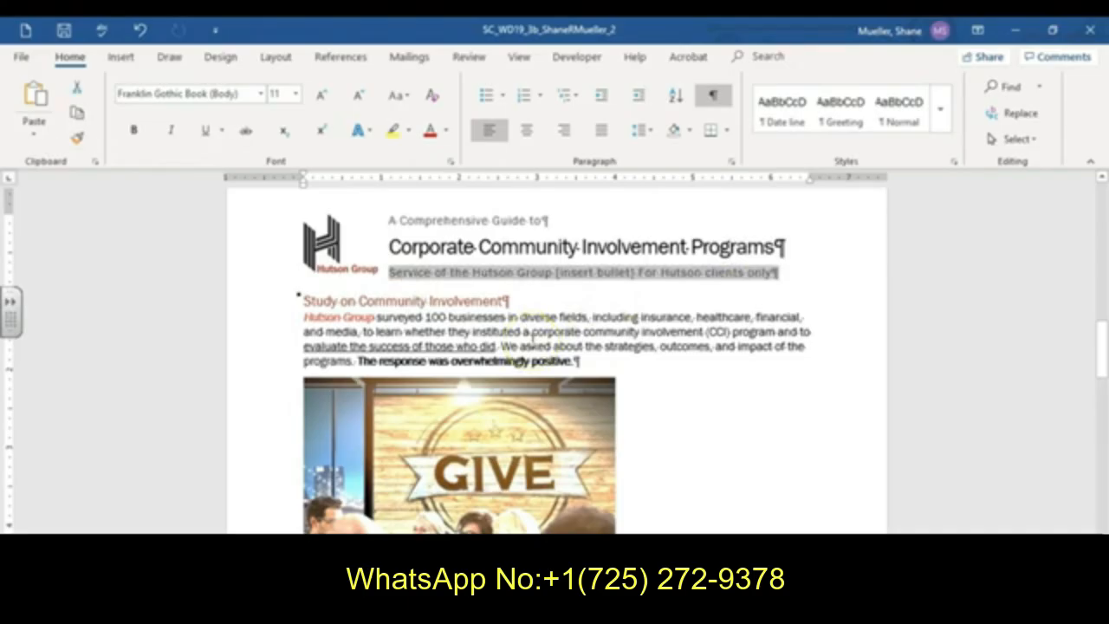
- Replace the '[insert bullet]' placeholder in the subtitle with the Symbol font bullet, character code 183, and save the document
left_click(582, 277)
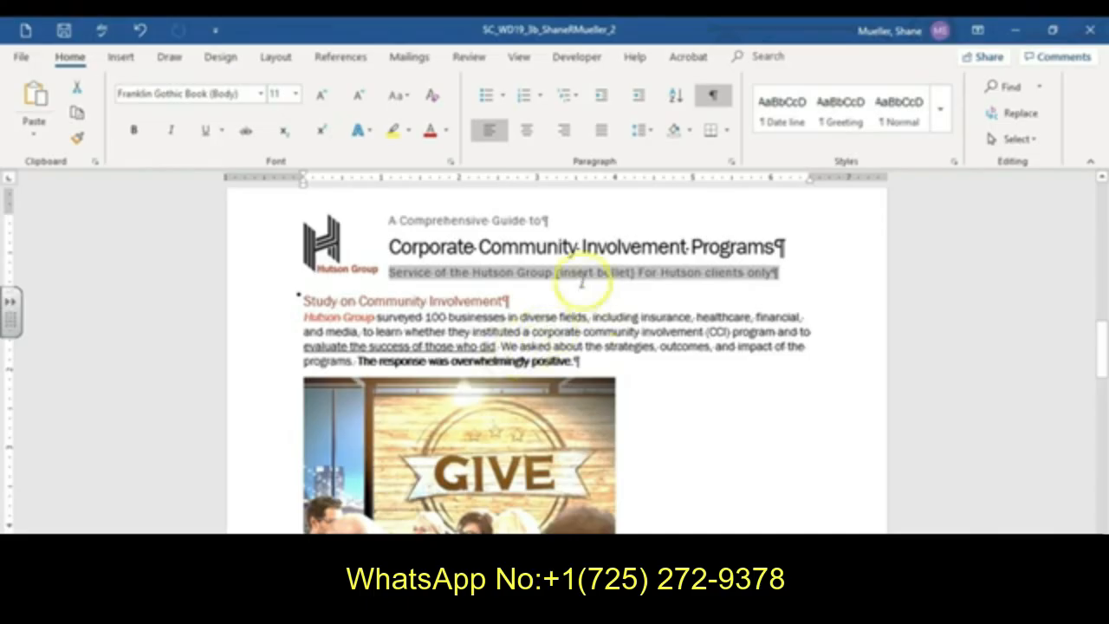
left_click(631, 274)
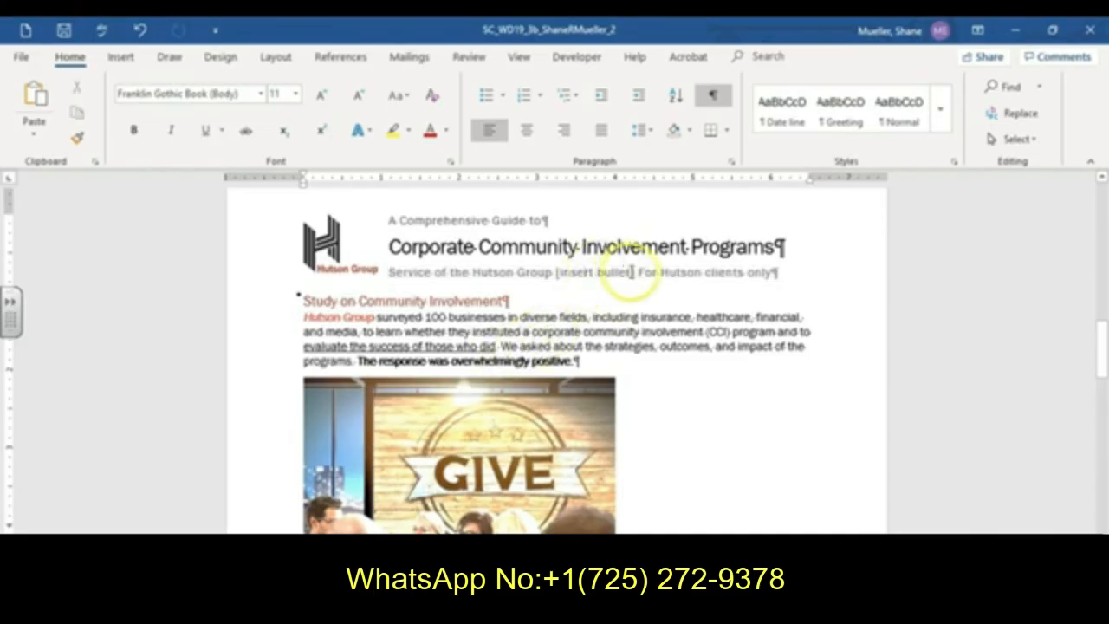
mouse_move(633, 274)
left_mouse_down()
mouse_move(564, 272)
mouse_move(627, 270)
left_mouse_up()
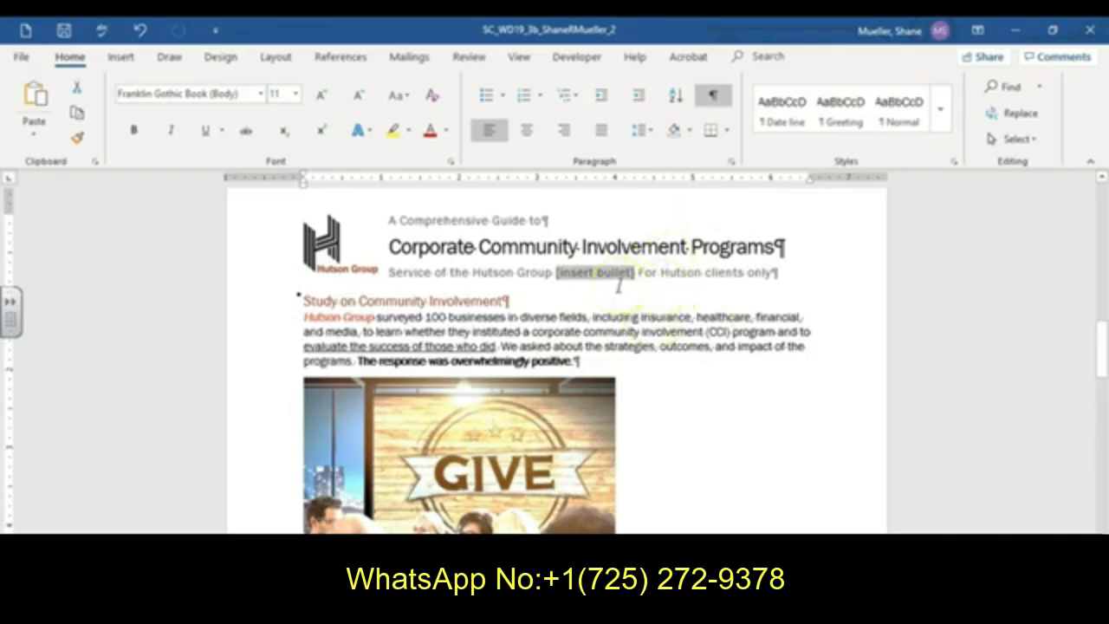
left_click(121, 56)
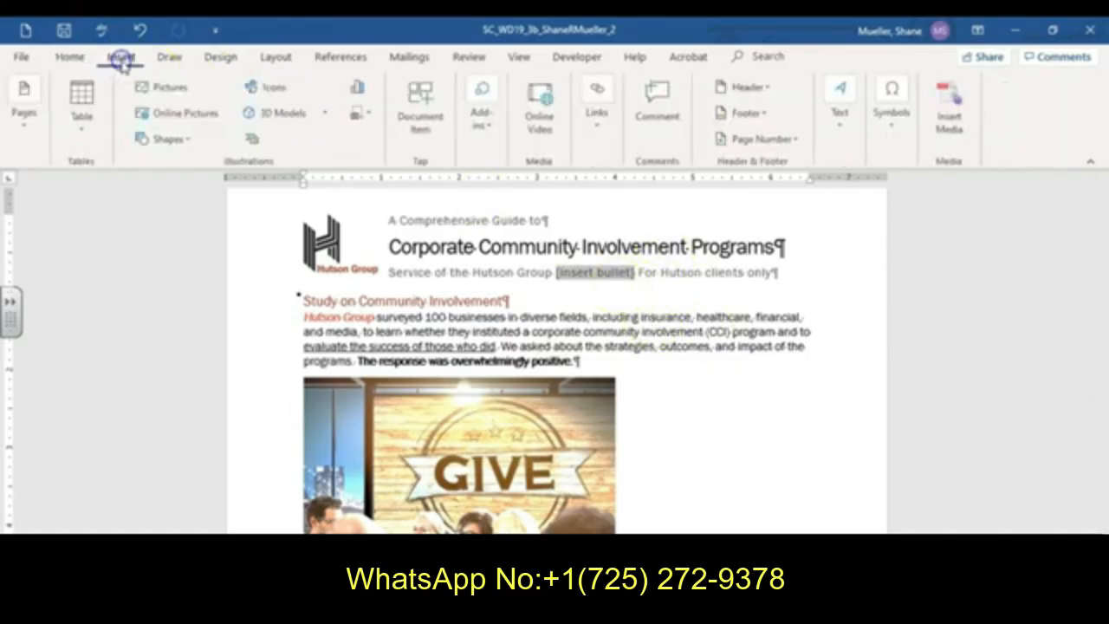
left_click(893, 117)
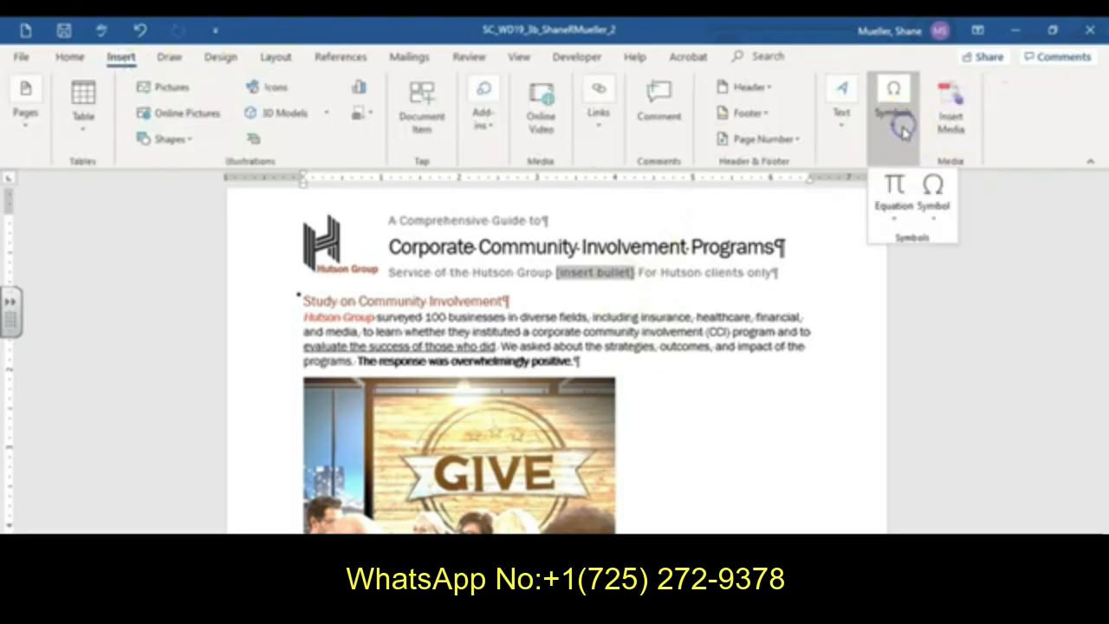
left_click(933, 198)
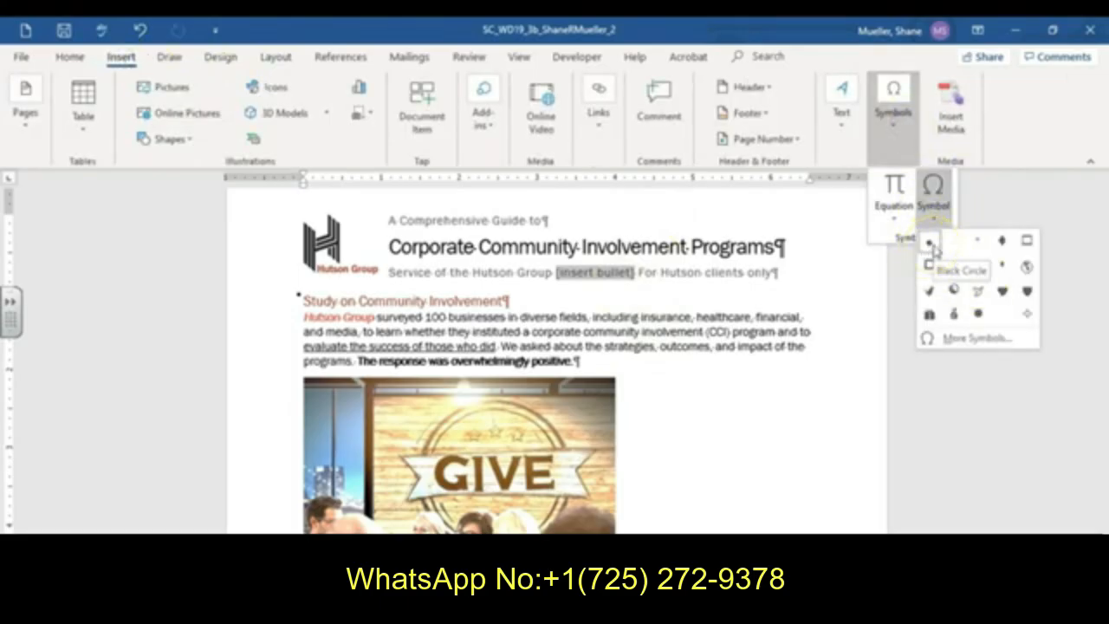
left_click(979, 338)
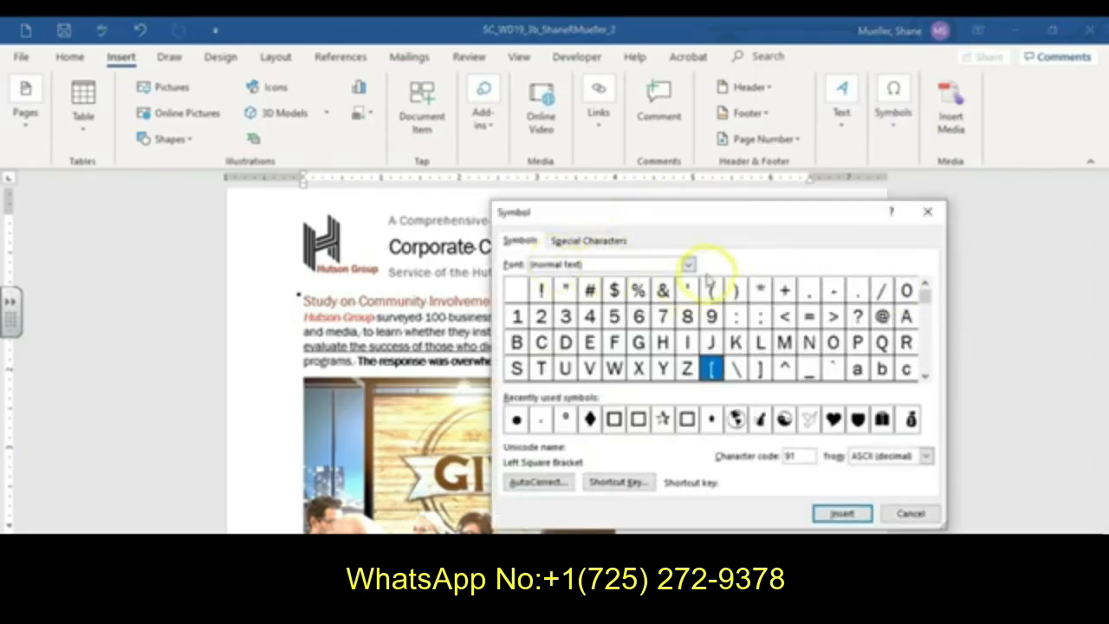
left_click(688, 265)
left_click_drag(690, 286, 695, 320)
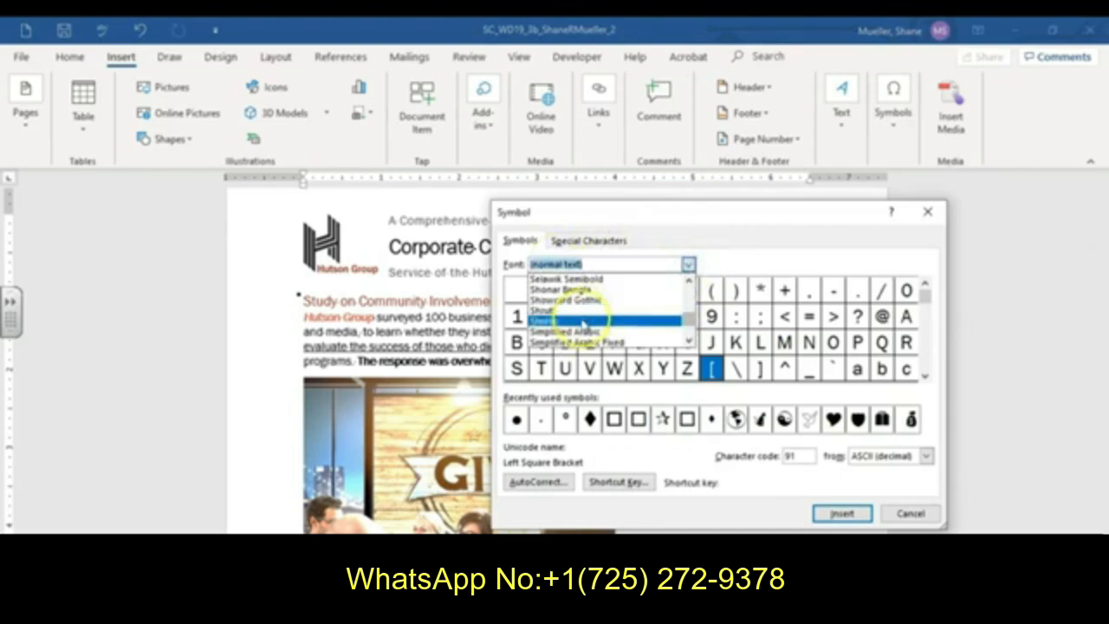
scroll(584, 324, "down", 2)
scroll(586, 325, "down", 2)
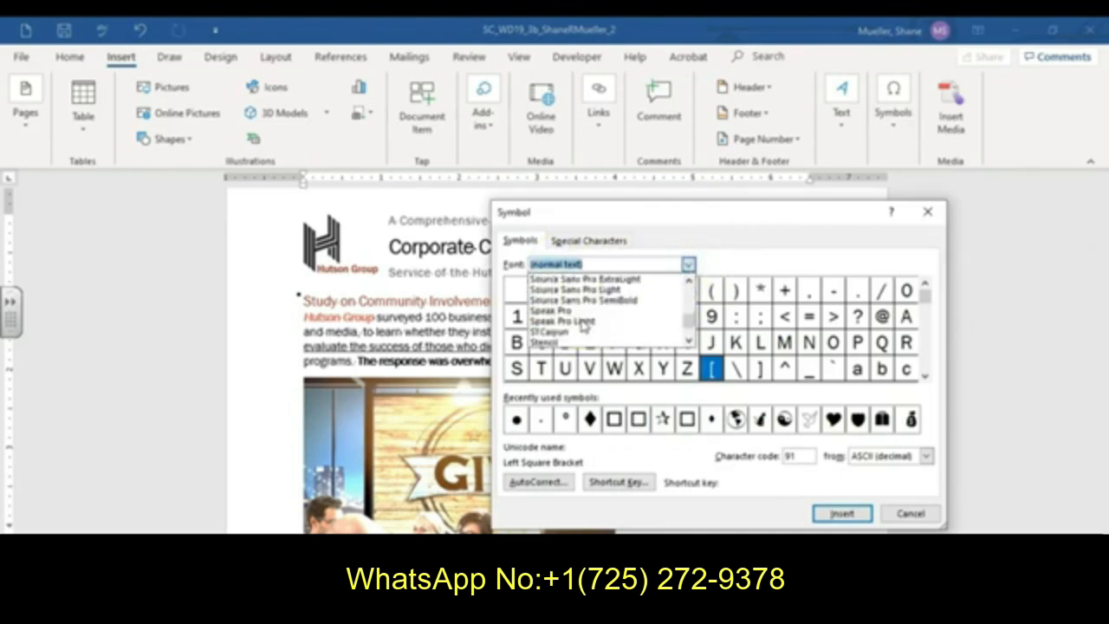
scroll(575, 335, "down", 1)
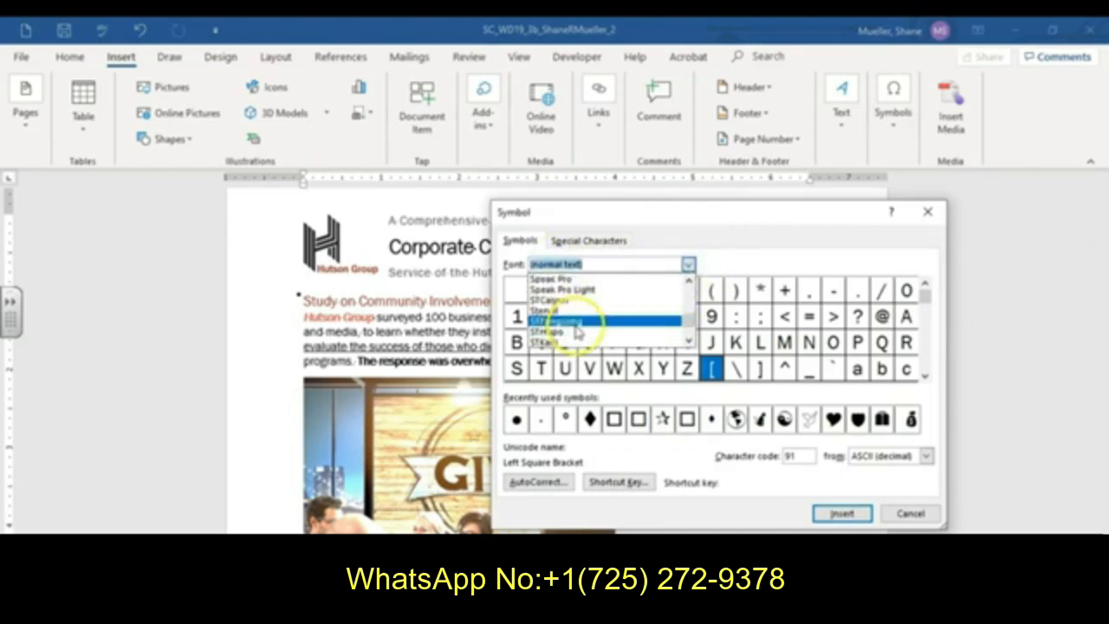
scroll(585, 325, "down", 1)
scroll(586, 325, "down", 3)
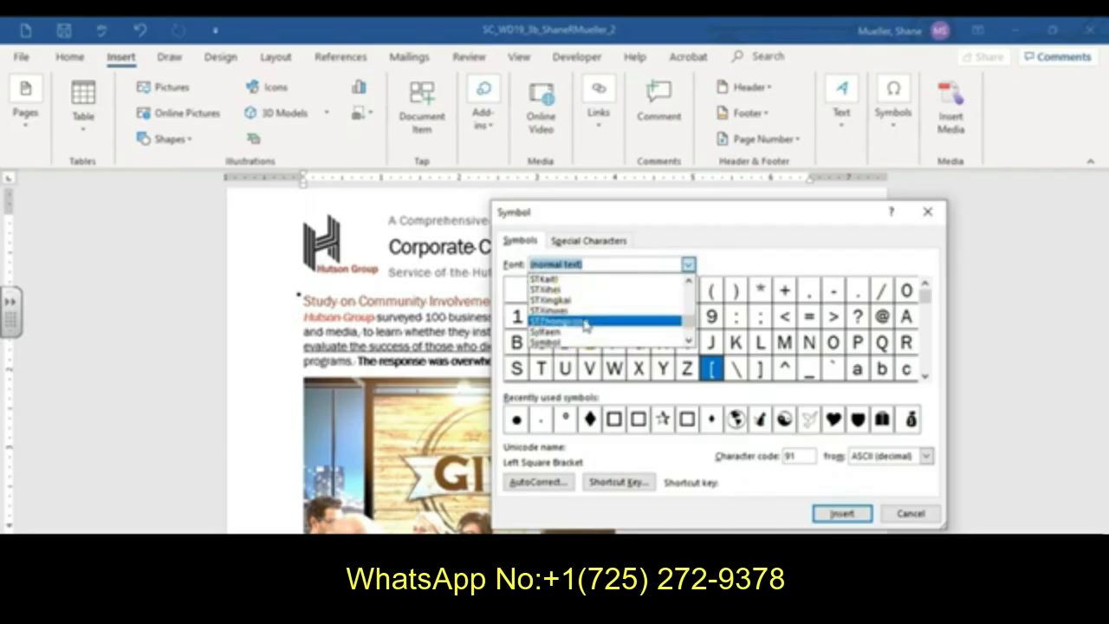
left_click(564, 317)
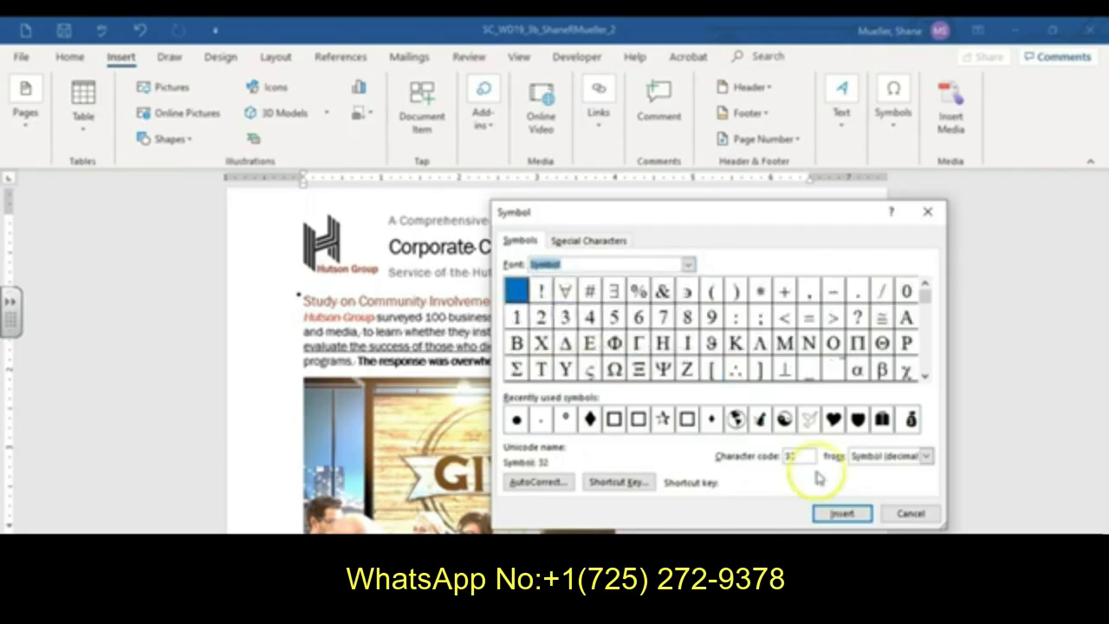
left_click_drag(802, 455, 748, 454)
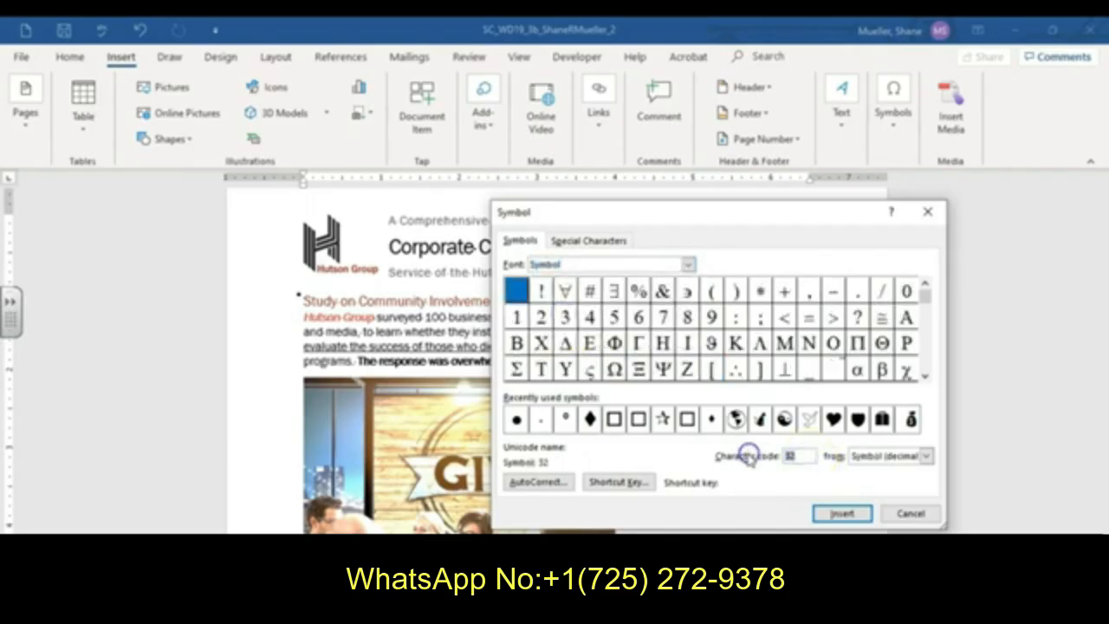
type("183")
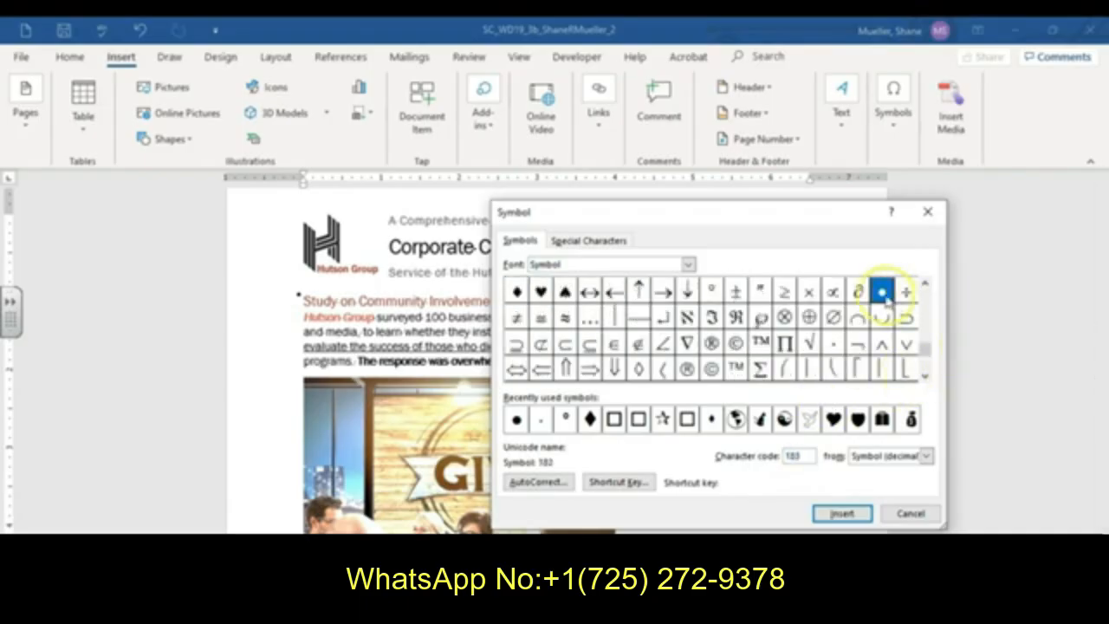
left_click(842, 514)
left_click(911, 513)
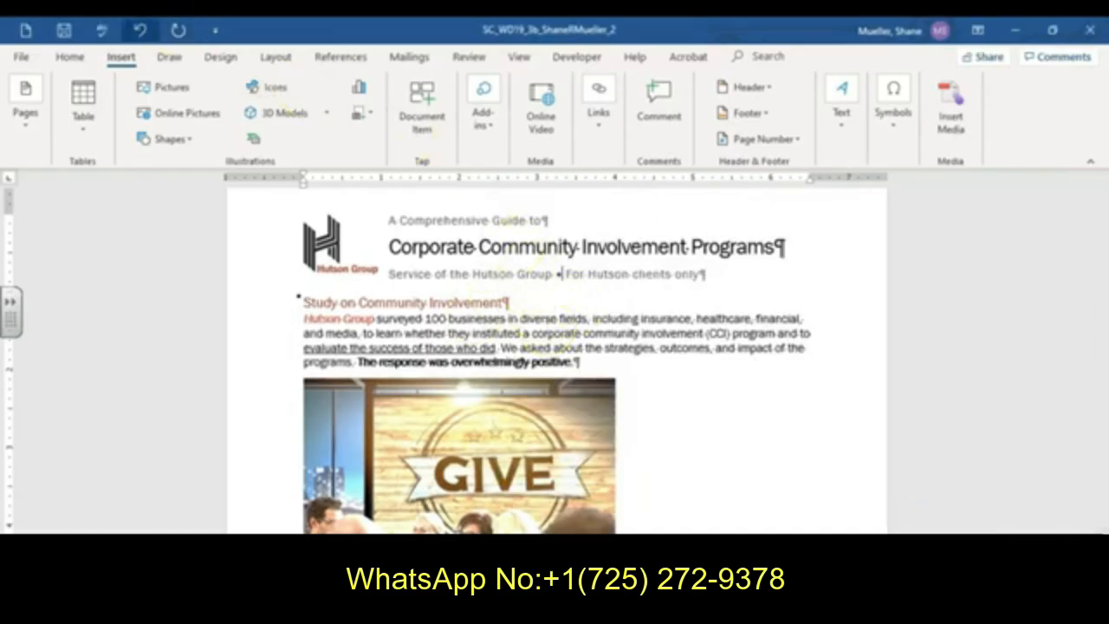
left_click(64, 31)
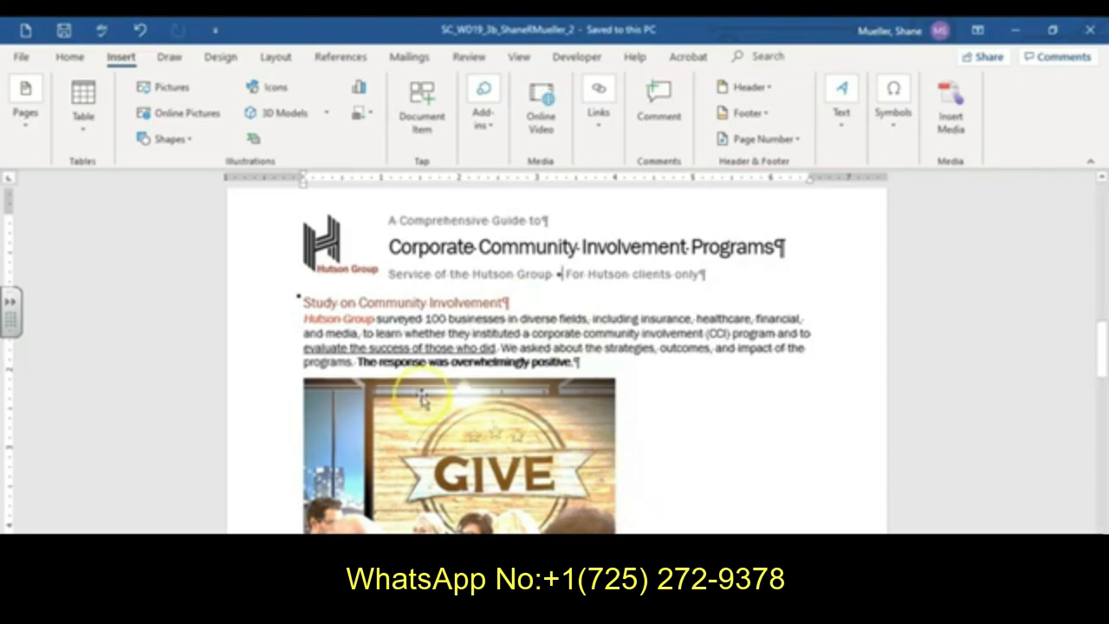
- Set the 'Study on Community Involvement' heading's font size to 18 pt
left_click(264, 309)
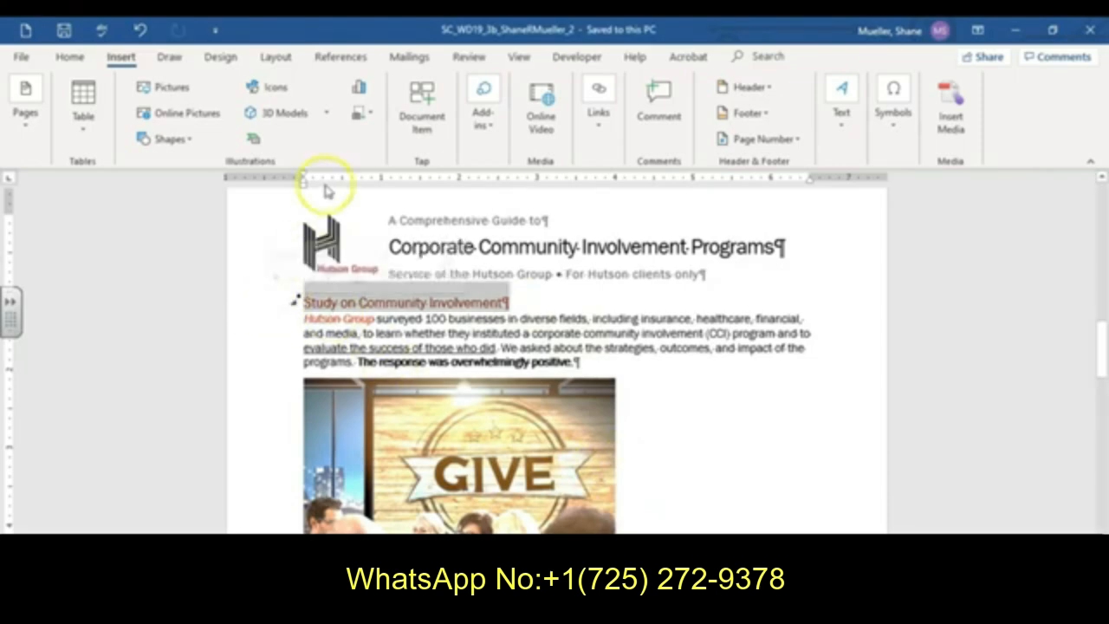
left_click(70, 57)
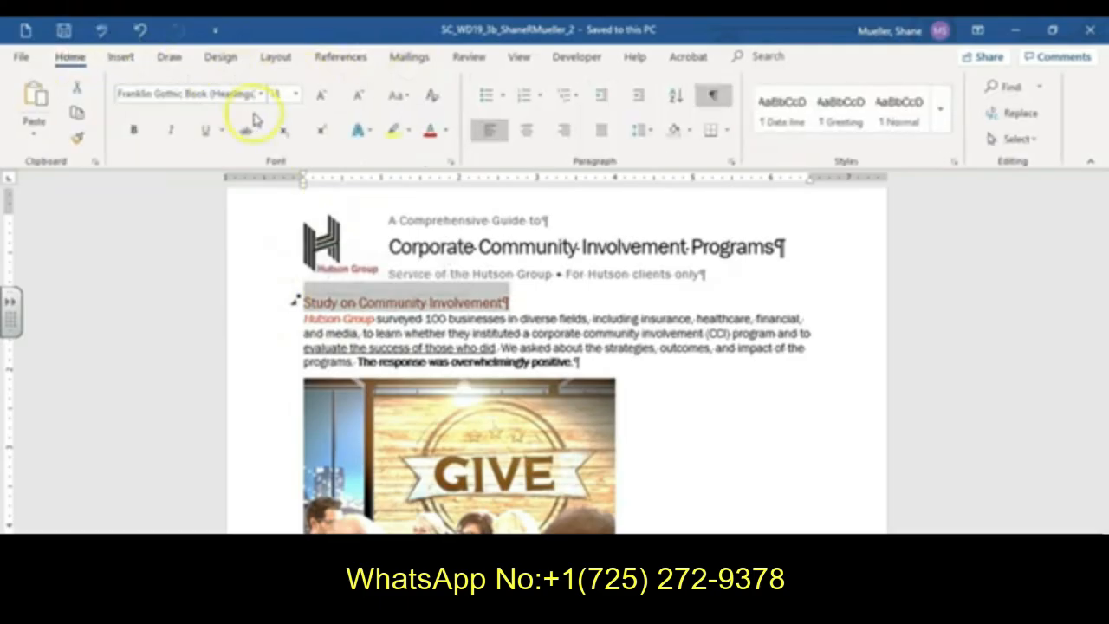
left_click(294, 94)
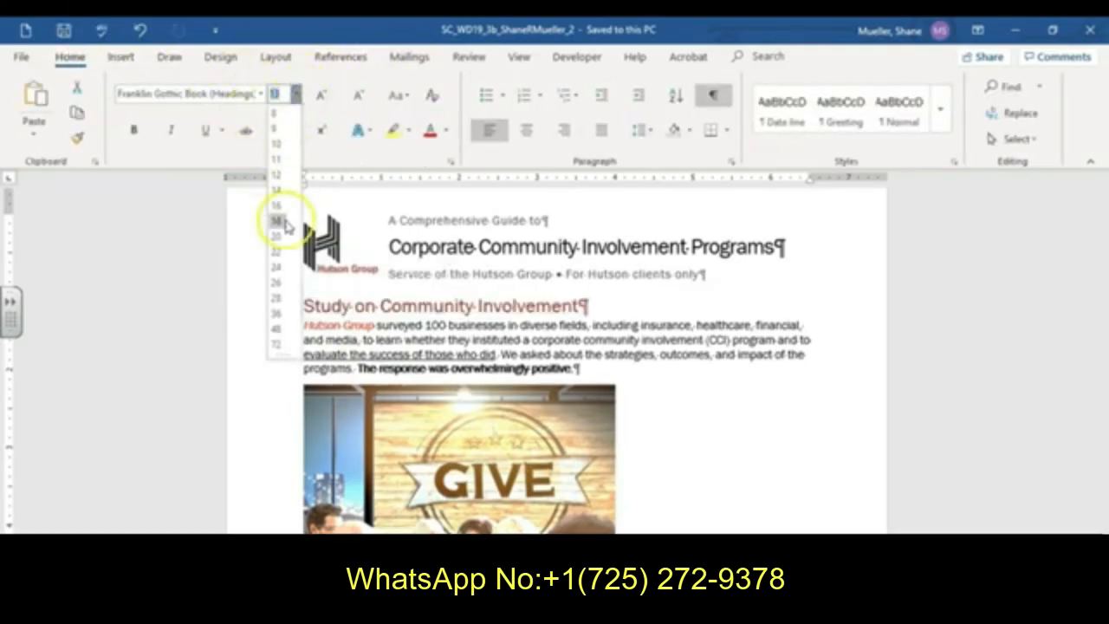
left_click(282, 222)
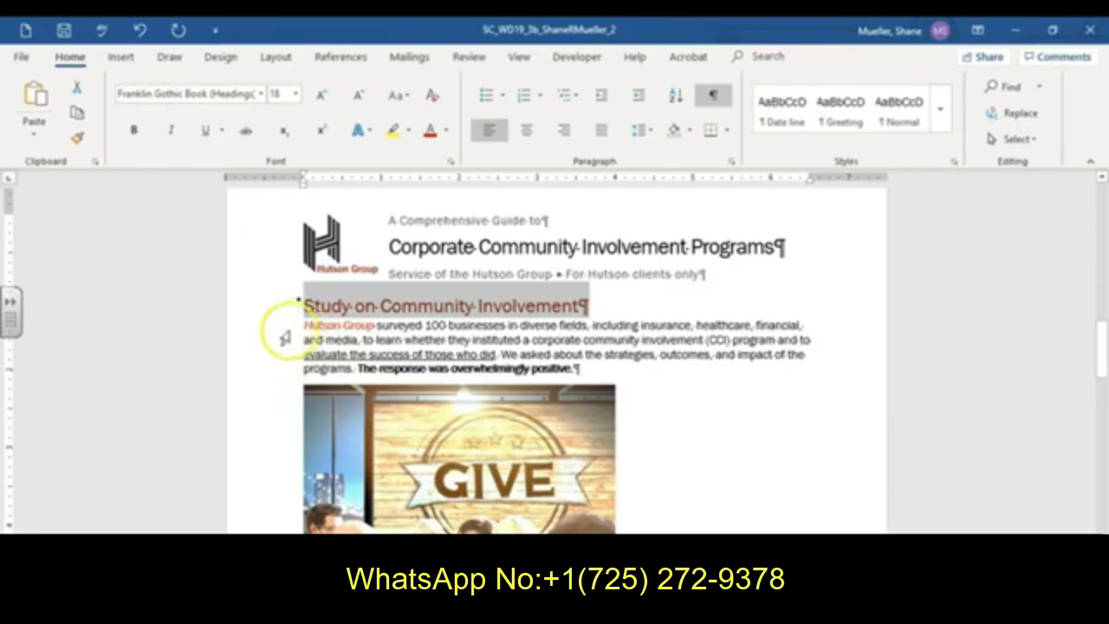
- Clear all formatting from the paragraph beginning 'Hutson Group surveyed 100 businesses'
left_click_drag(284, 335, 309, 364)
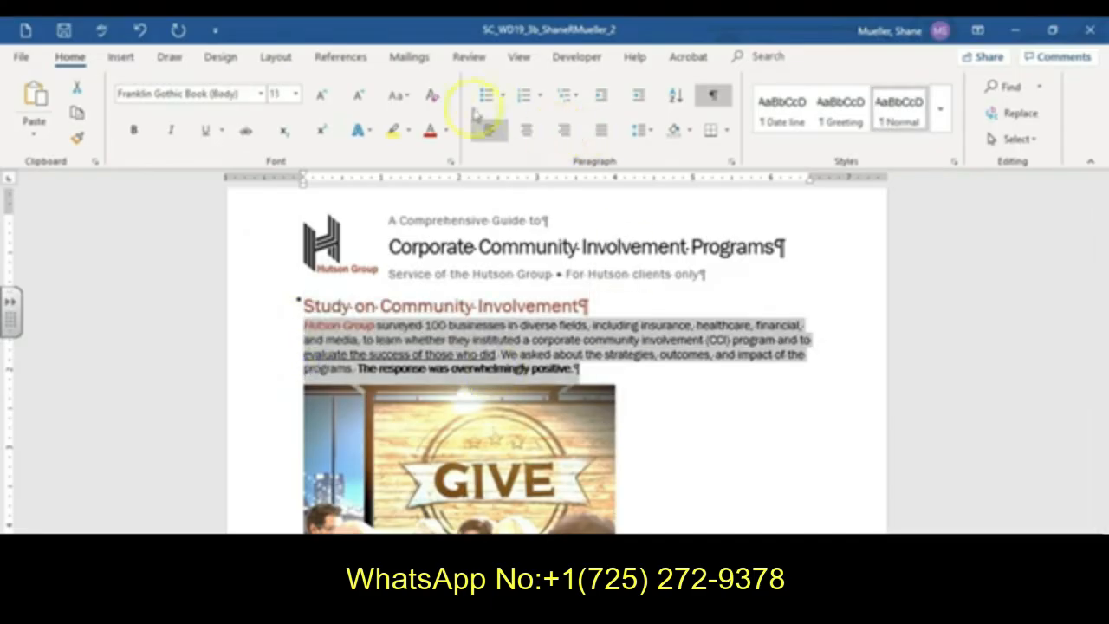
left_click(435, 99)
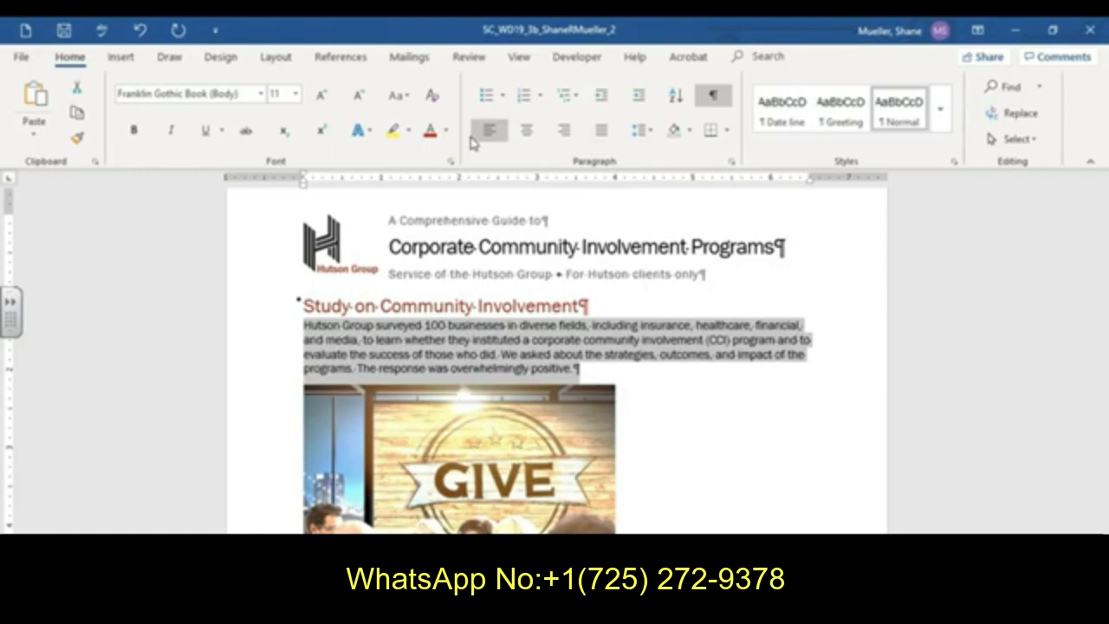
- Select the GIVE photograph below the paragraph and open its picture formatting options
left_click(512, 468)
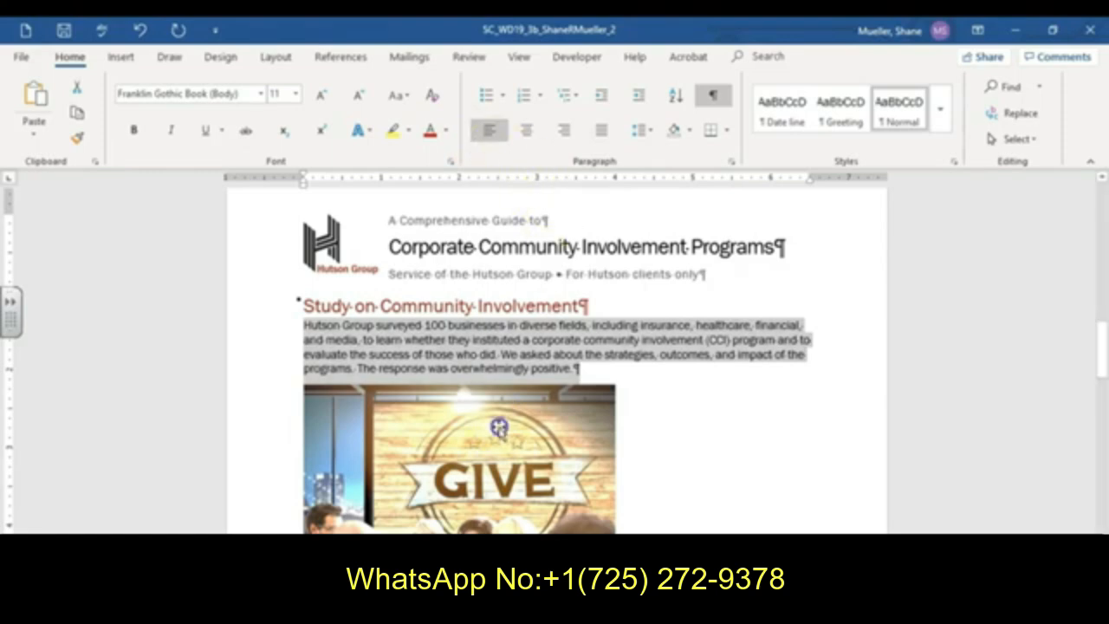
scroll(515, 472, "down", 1)
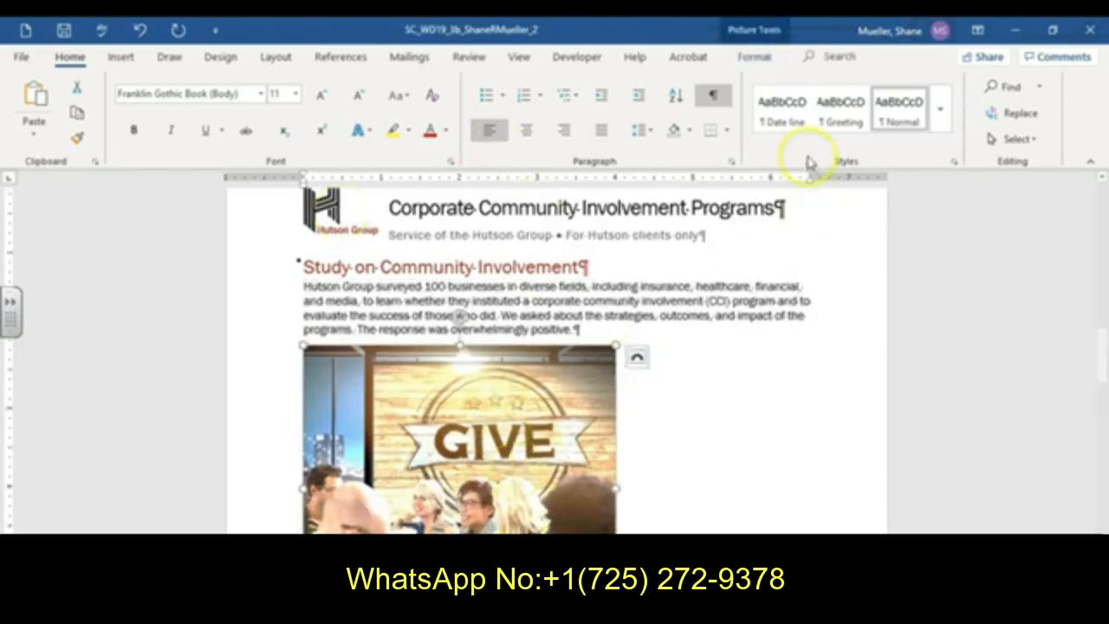
left_click(766, 59)
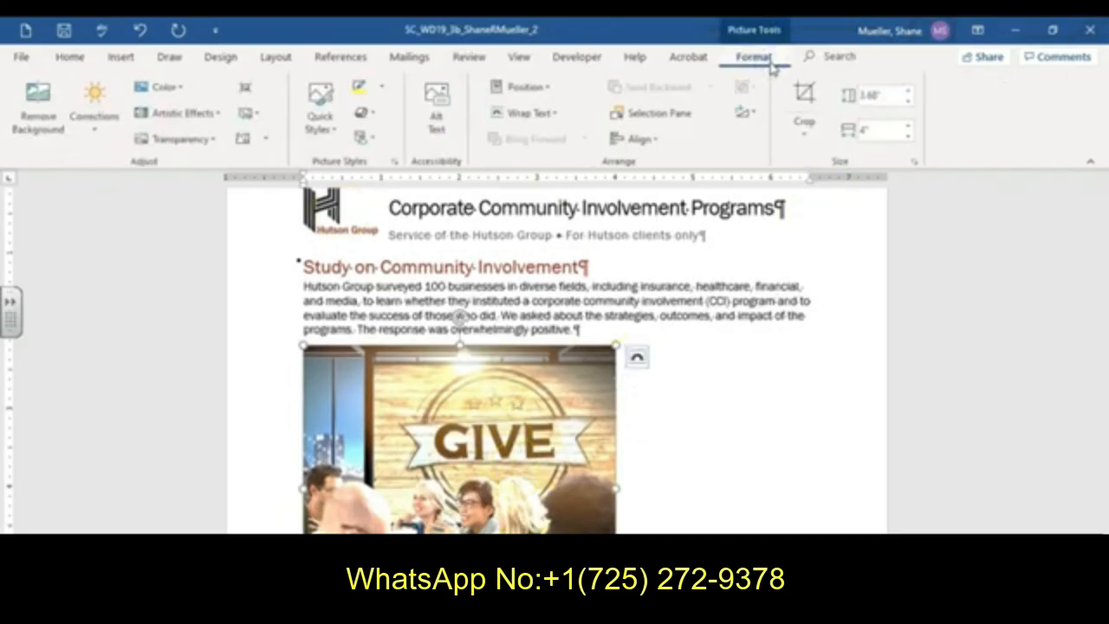
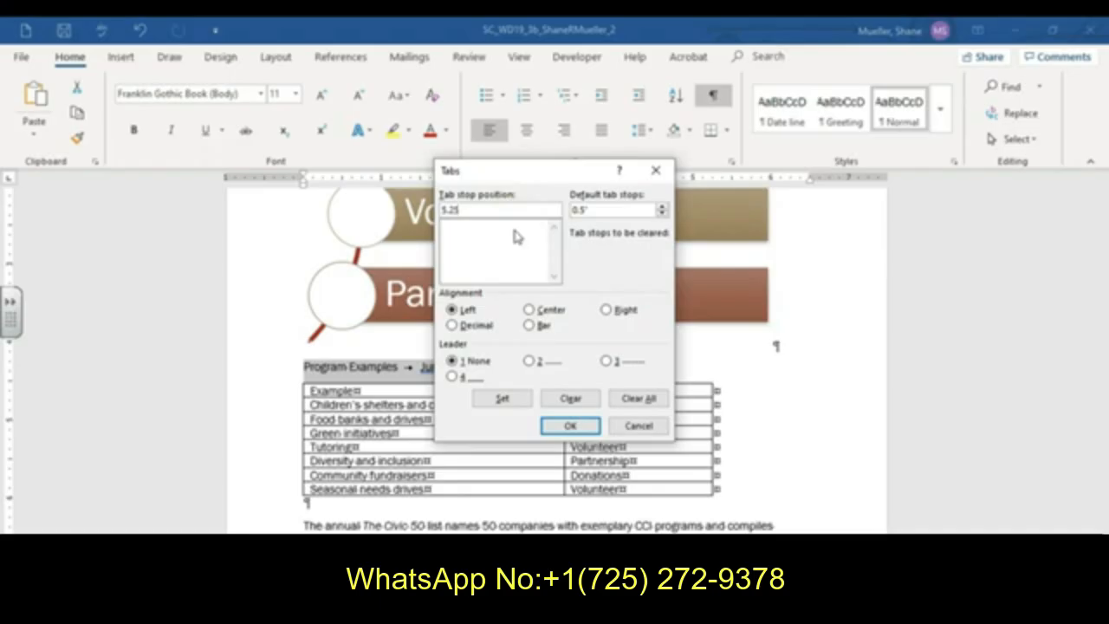
- Set a right-aligned tab stop at 5.25" with a dotted leader for the 'Program Examples' line
left_click(606, 309)
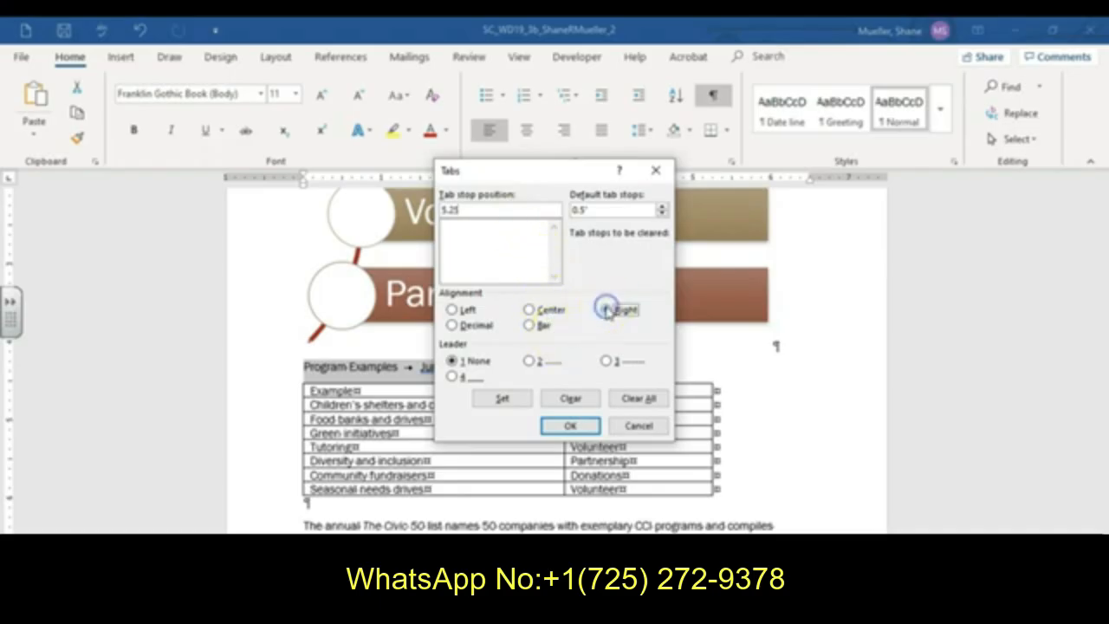
left_click(529, 361)
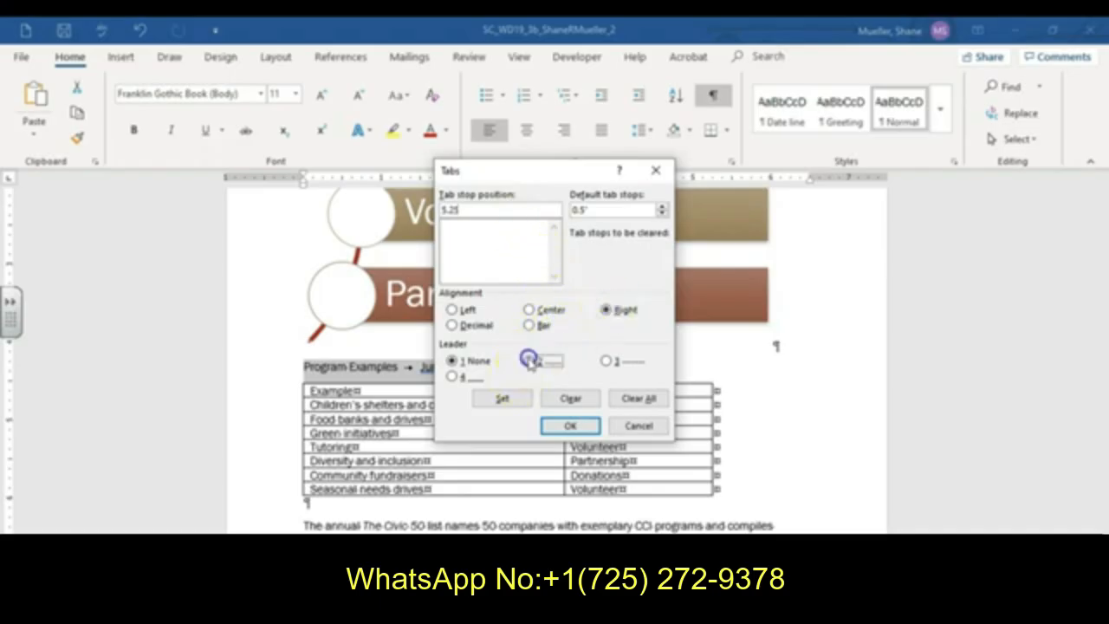
left_click(505, 399)
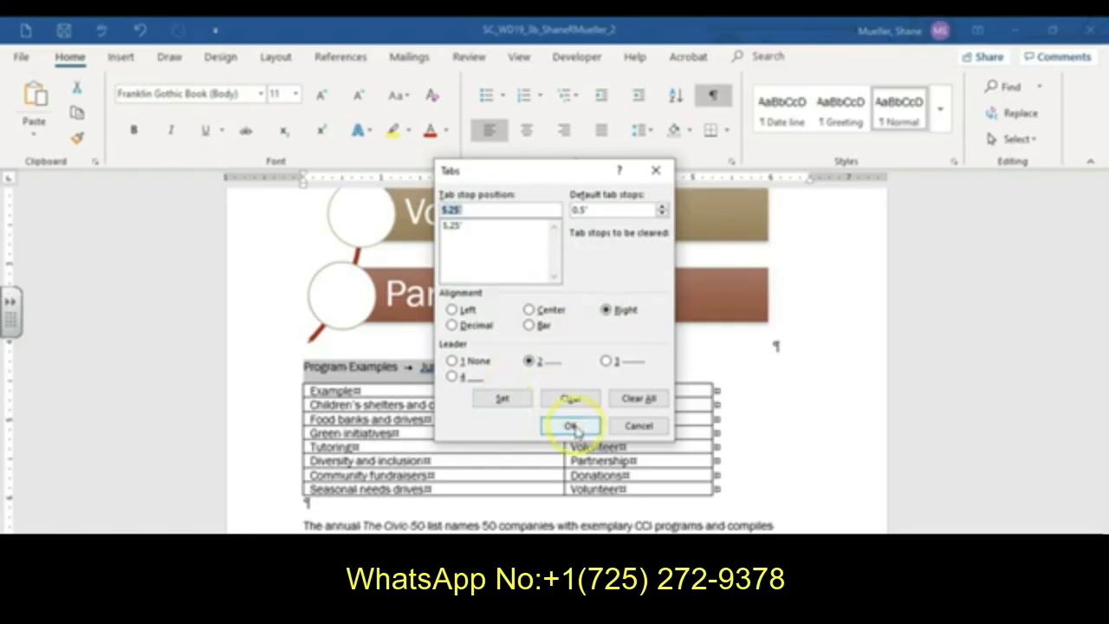
left_click(571, 428)
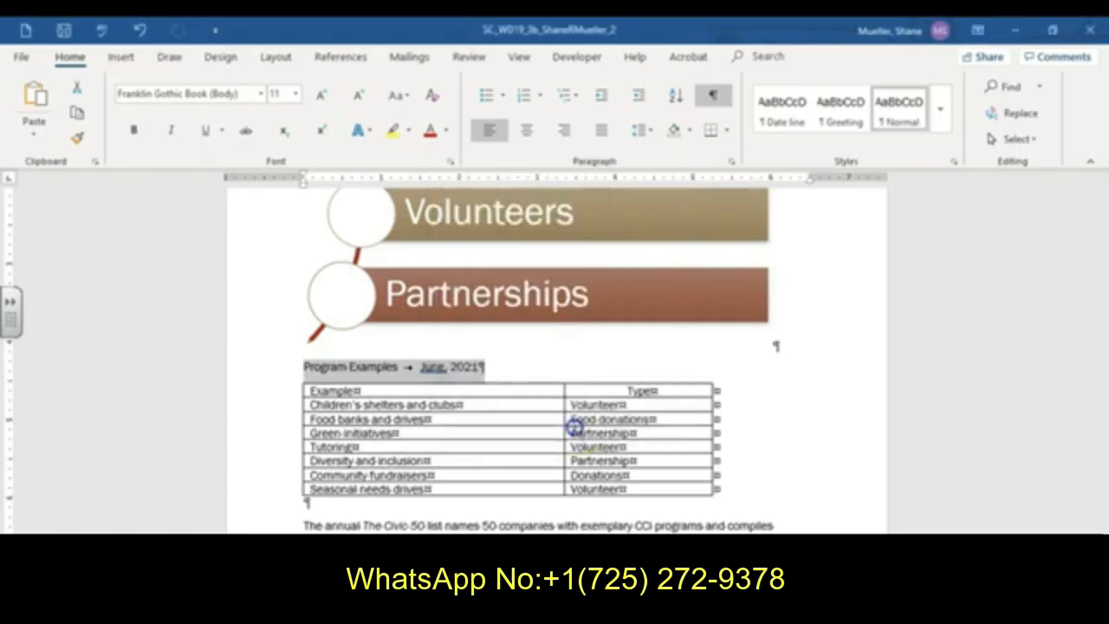
- Scroll through the guide to review the Program Examples table and the surrounding sections
scroll(780, 442, "down", 2)
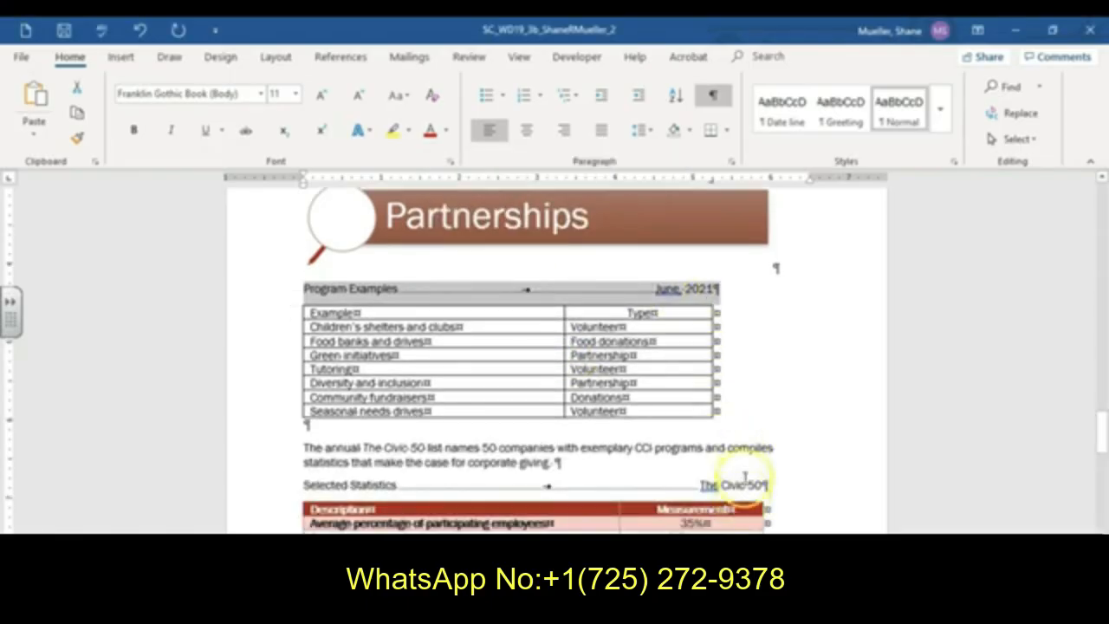
left_click(692, 365)
scroll(690, 367, "up", 20)
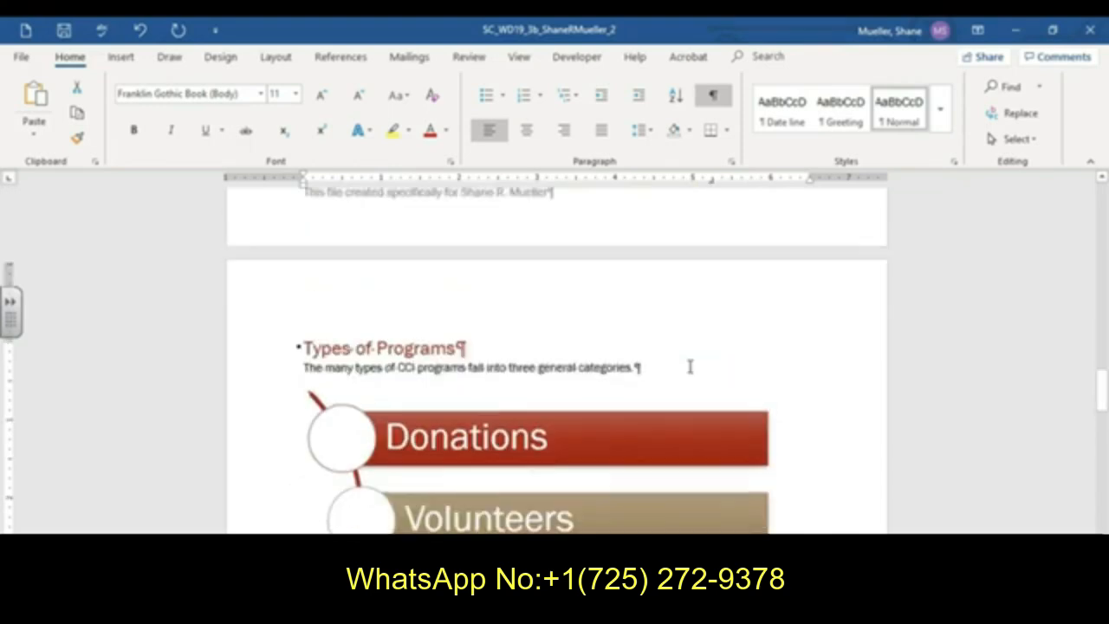
scroll(690, 367, "down", 20)
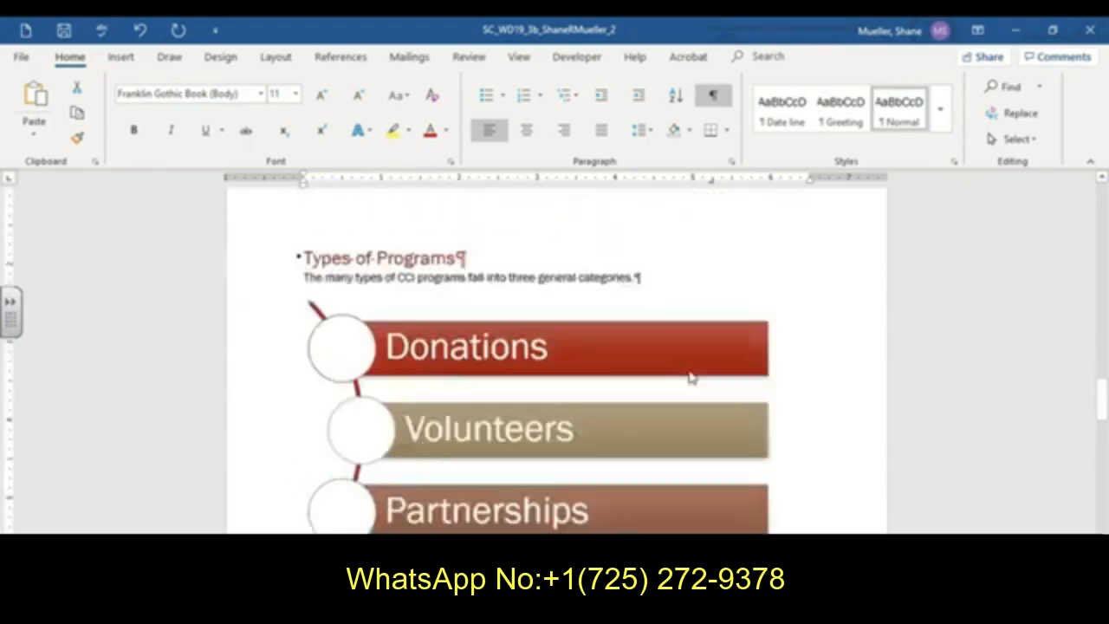
left_click(704, 358)
scroll(703, 359, "down", 15)
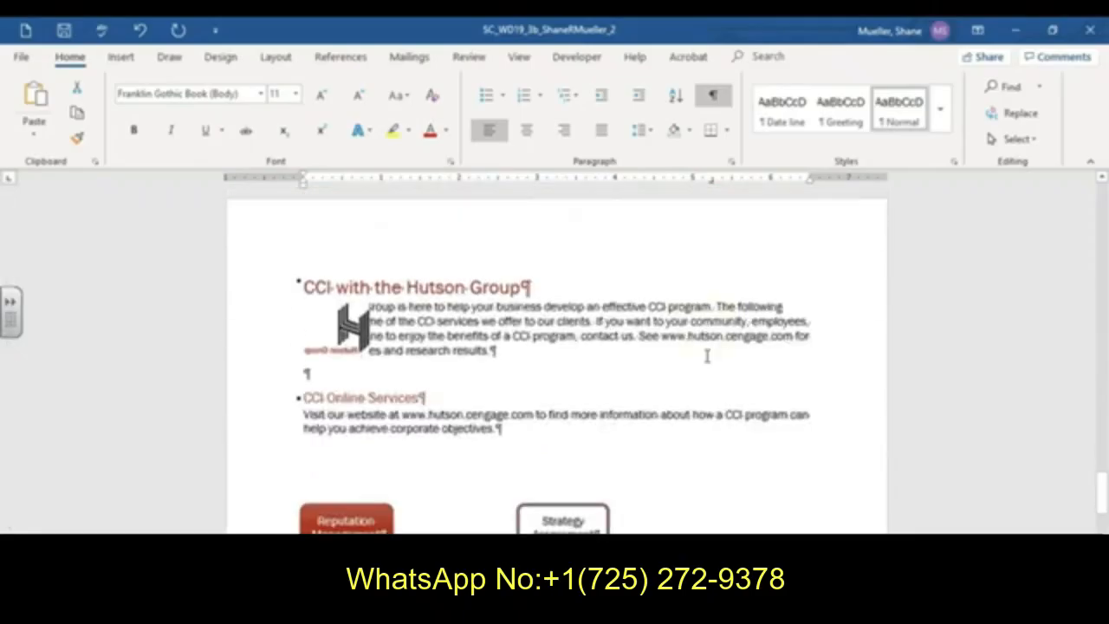
scroll(707, 356, "up", 4)
scroll(707, 356, "up", 10)
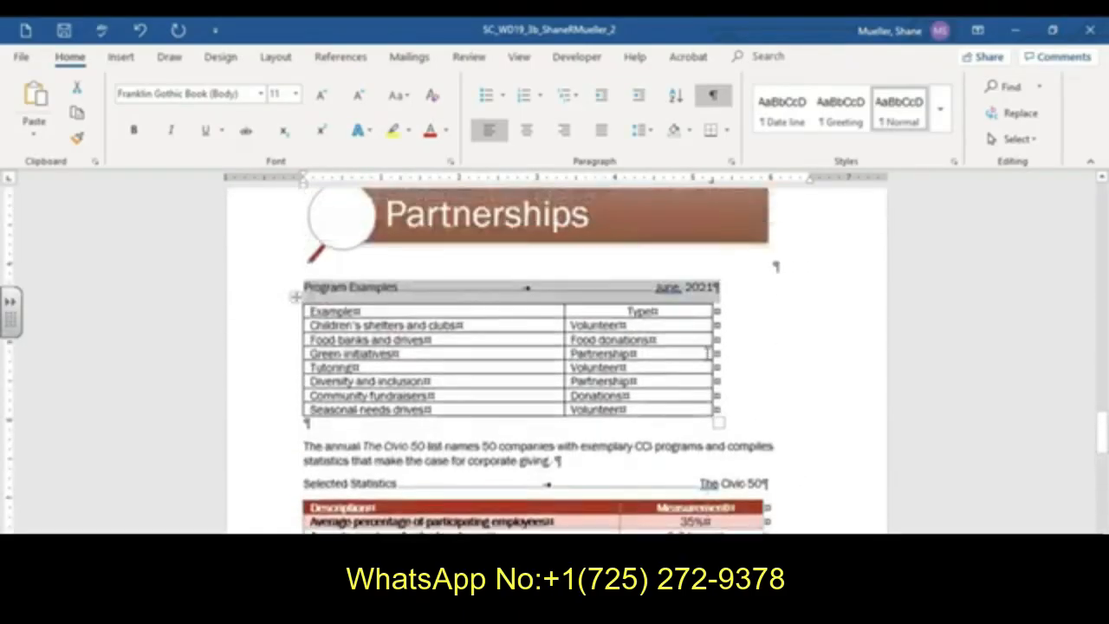
scroll(645, 453, "up", 1)
scroll(645, 453, "up", 15)
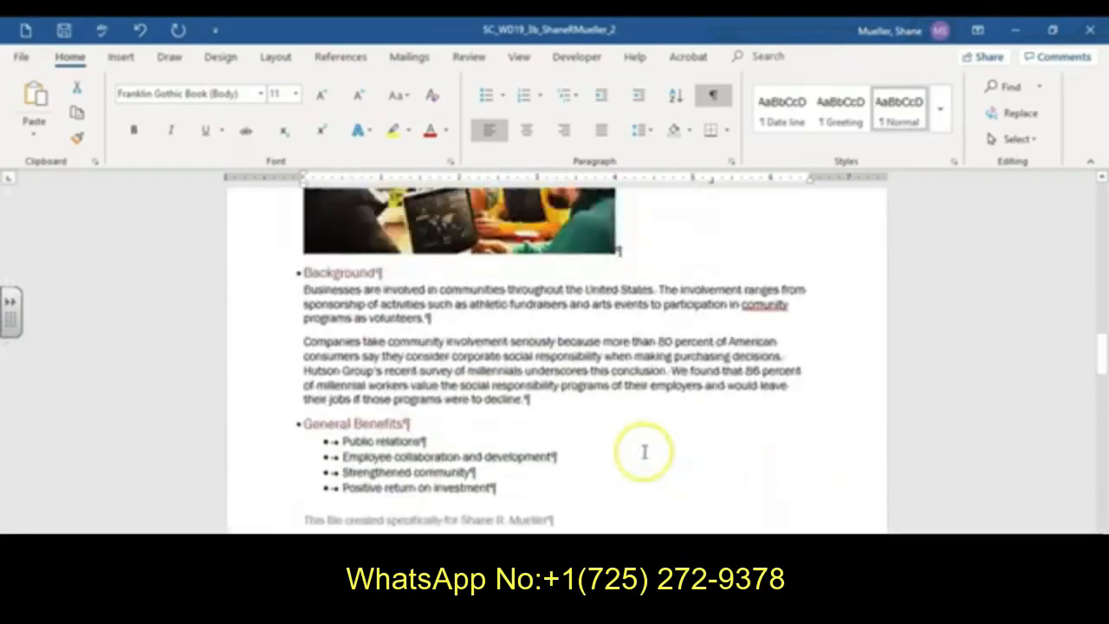
scroll(645, 451, "down", 10)
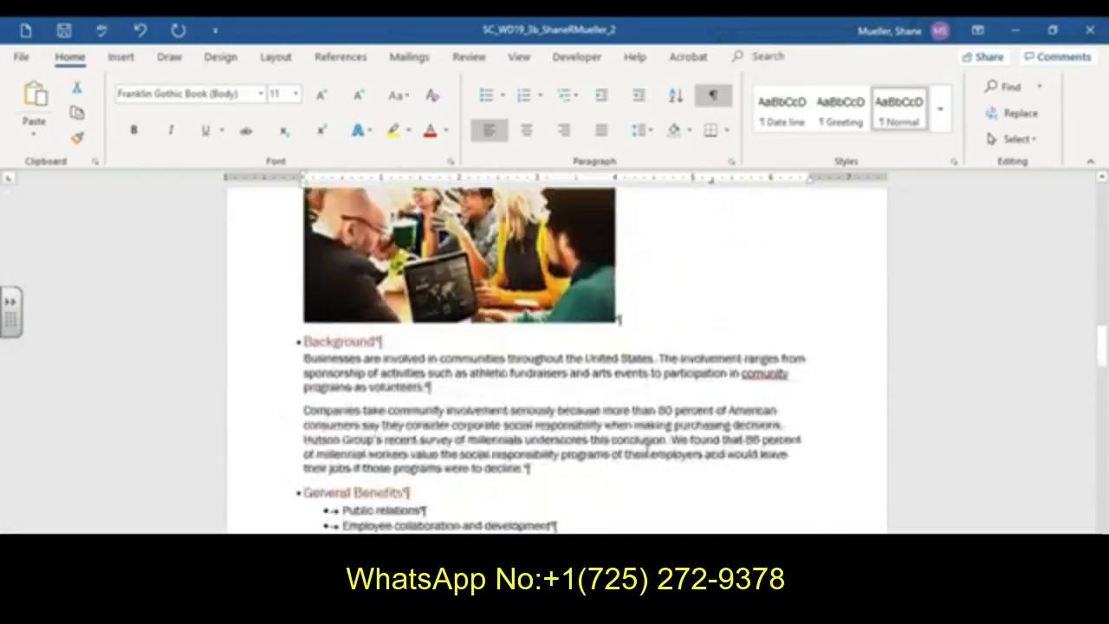
scroll(622, 433, "down", 10)
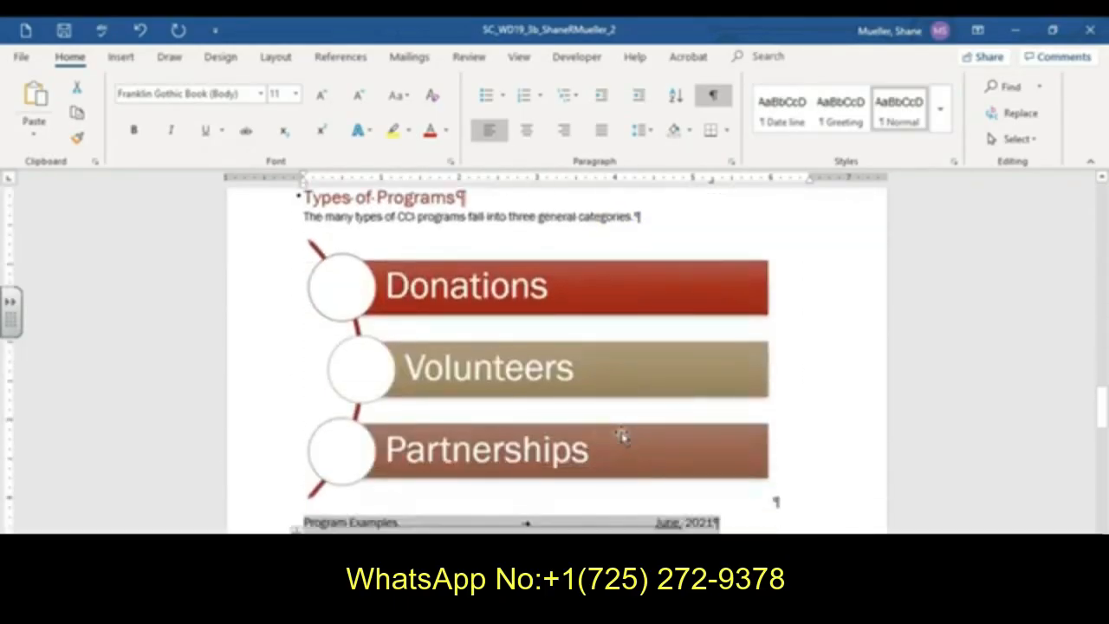
scroll(622, 436, "down", 5)
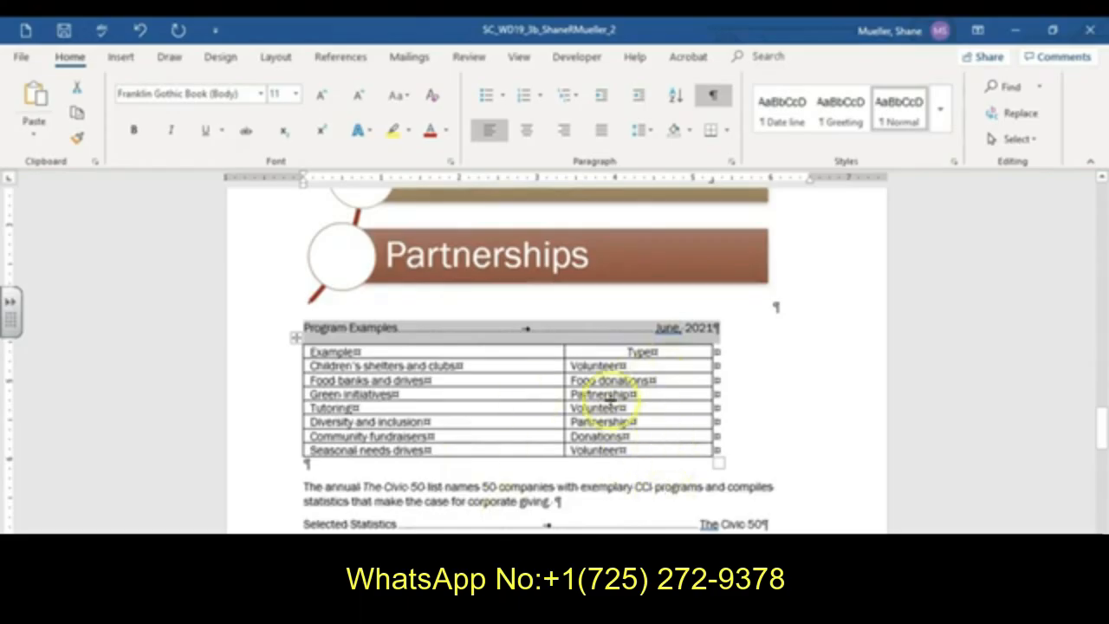
scroll(612, 400, "down", 3)
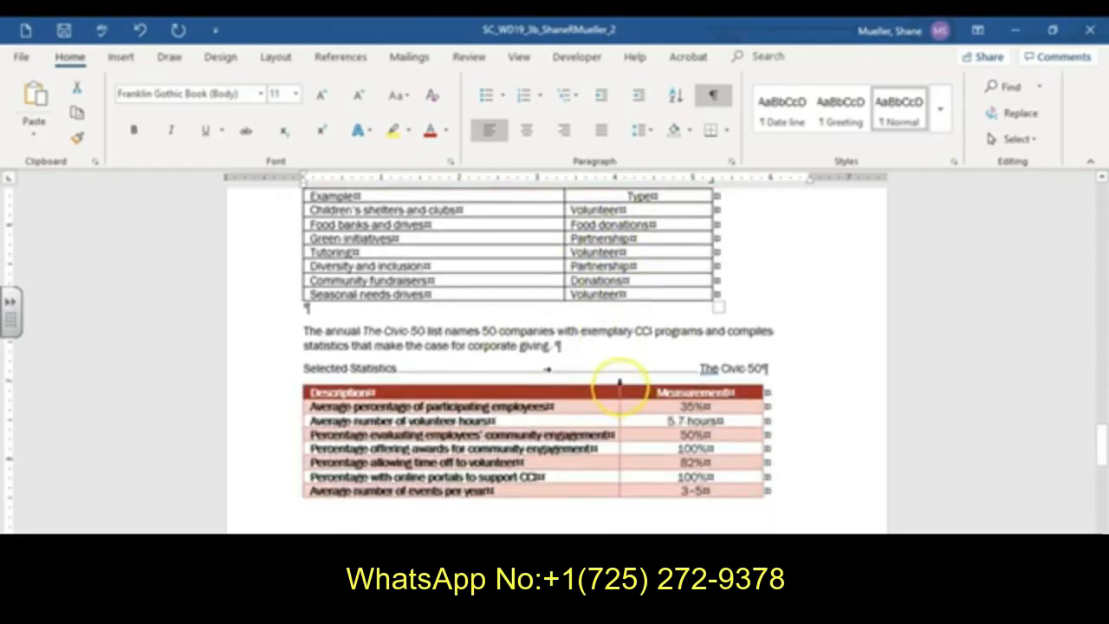
left_click(640, 394)
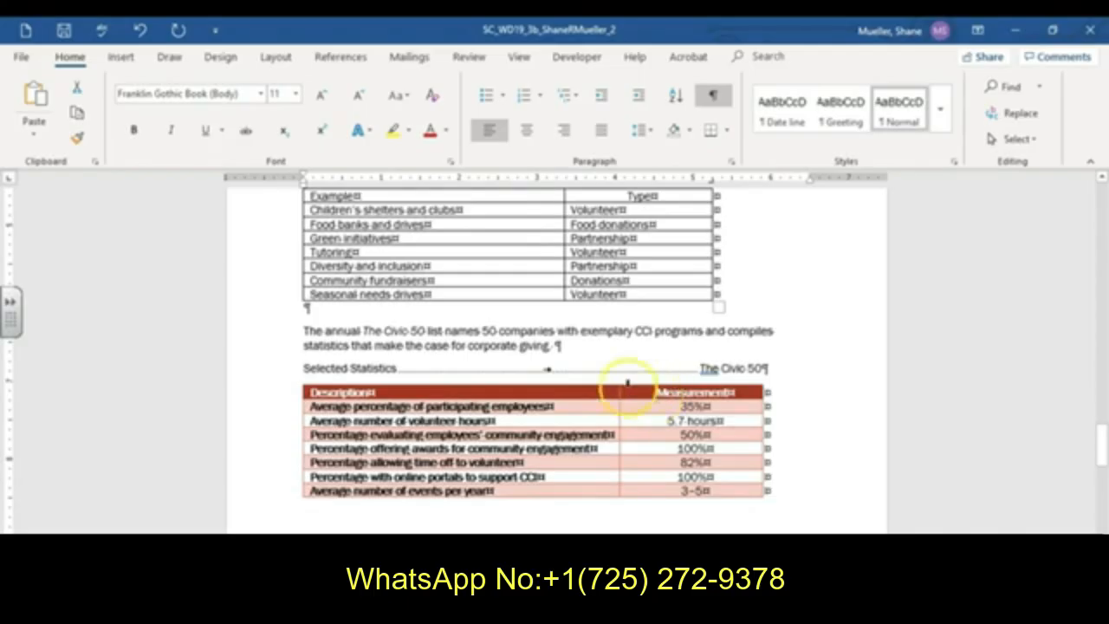
scroll(524, 371, "up", 3)
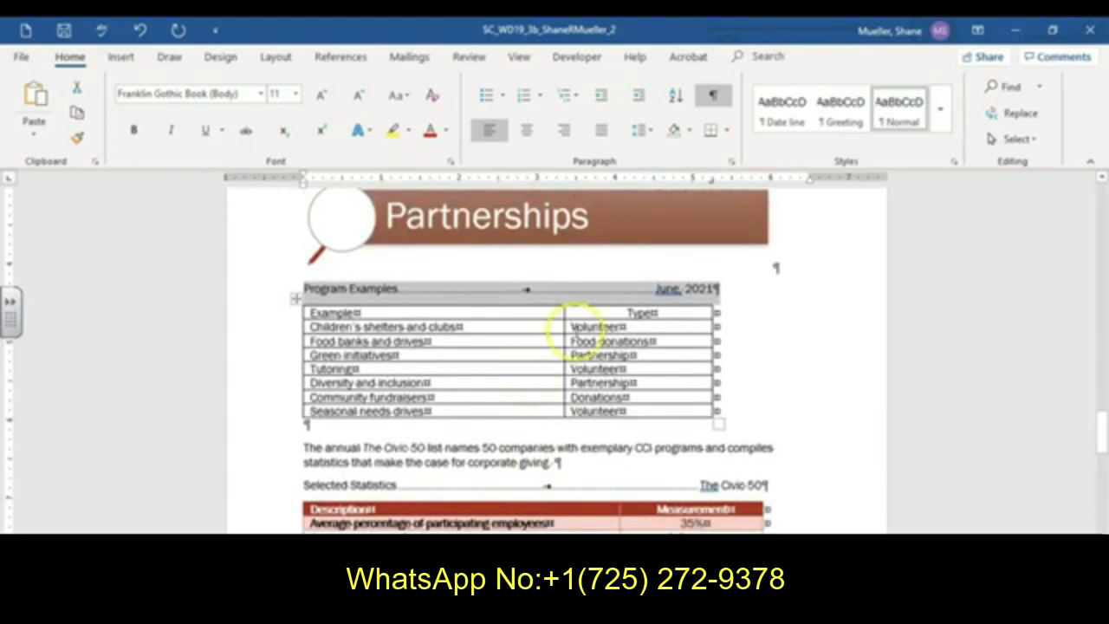
- Insert a new row below the 'Seasonal needs drives' row of the Program Examples table
left_click(574, 327)
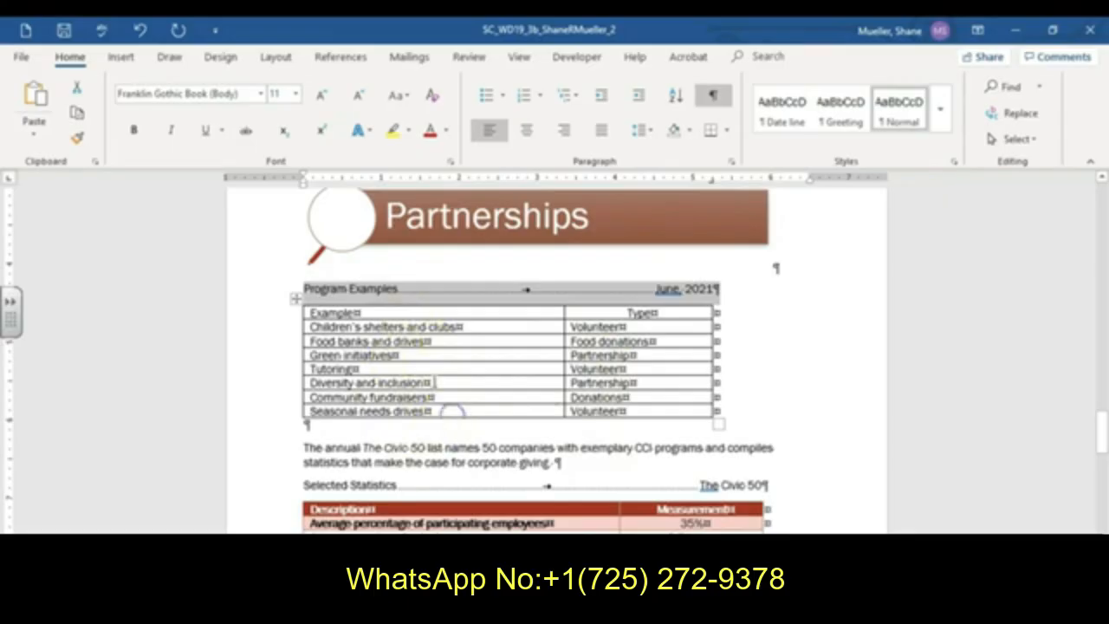
left_click(441, 414)
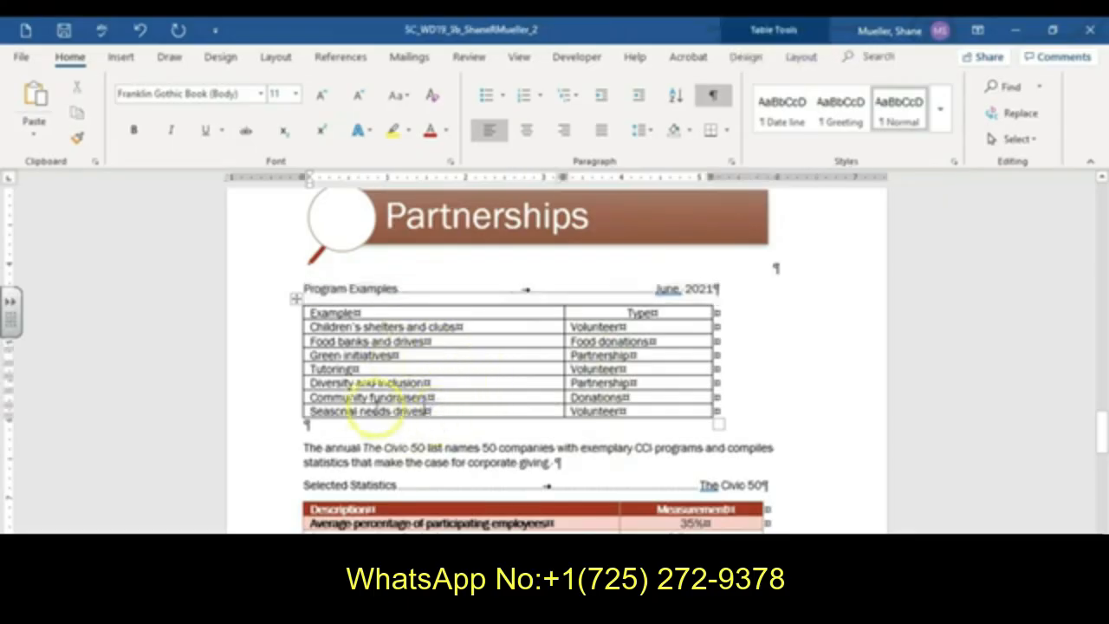
left_click(801, 58)
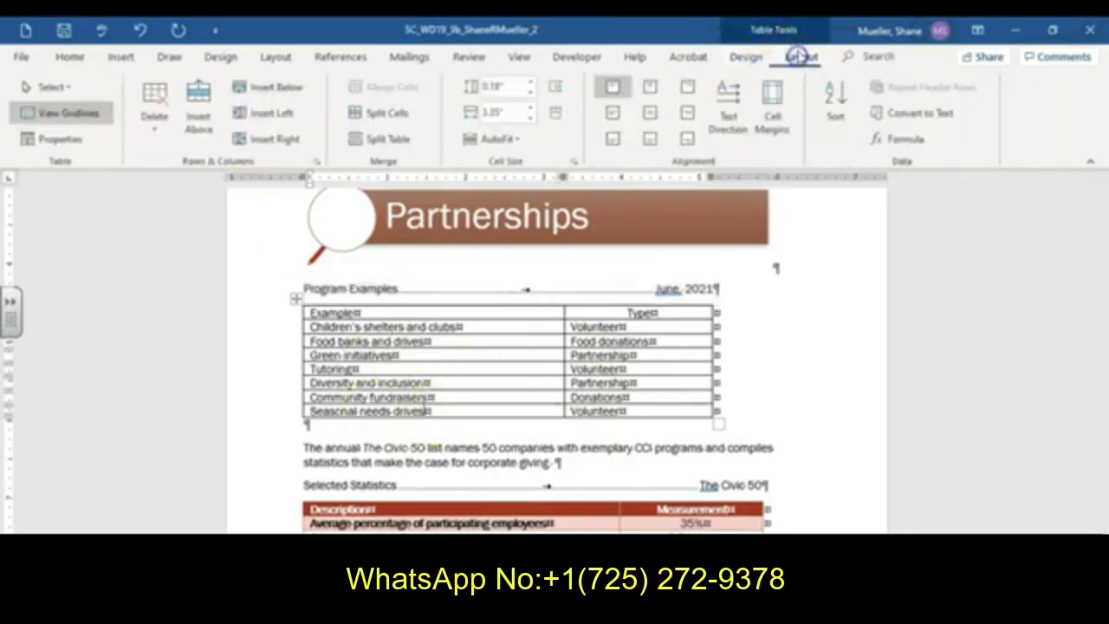
left_click(260, 86)
- Fill the new row with 'Matching funds' in the first column and 'Donations' in the second
left_click(420, 426)
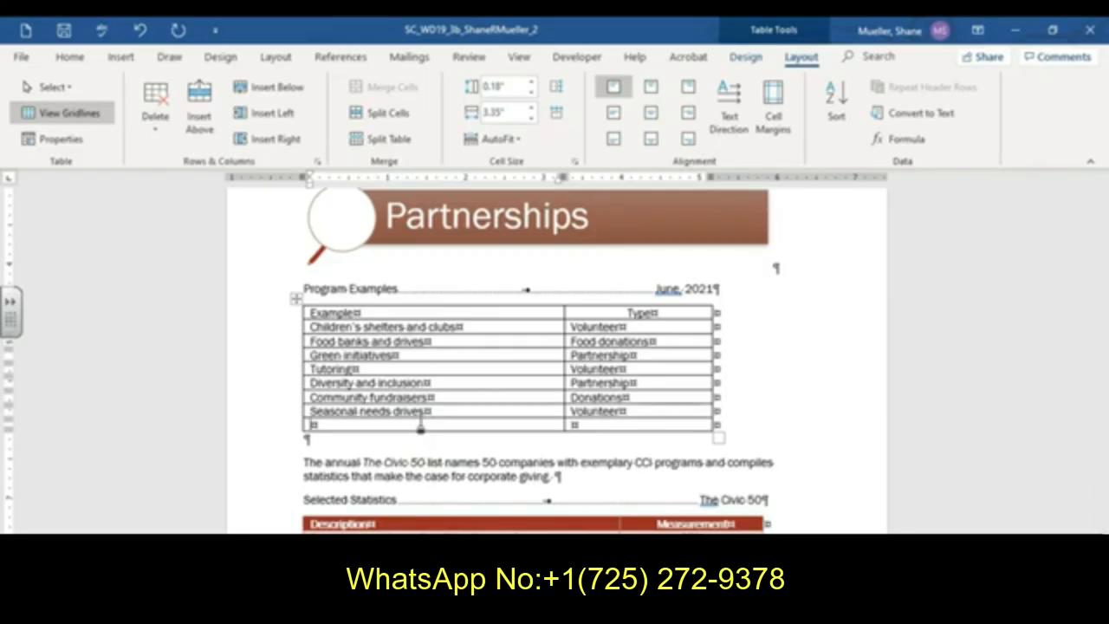
type("Matching funds")
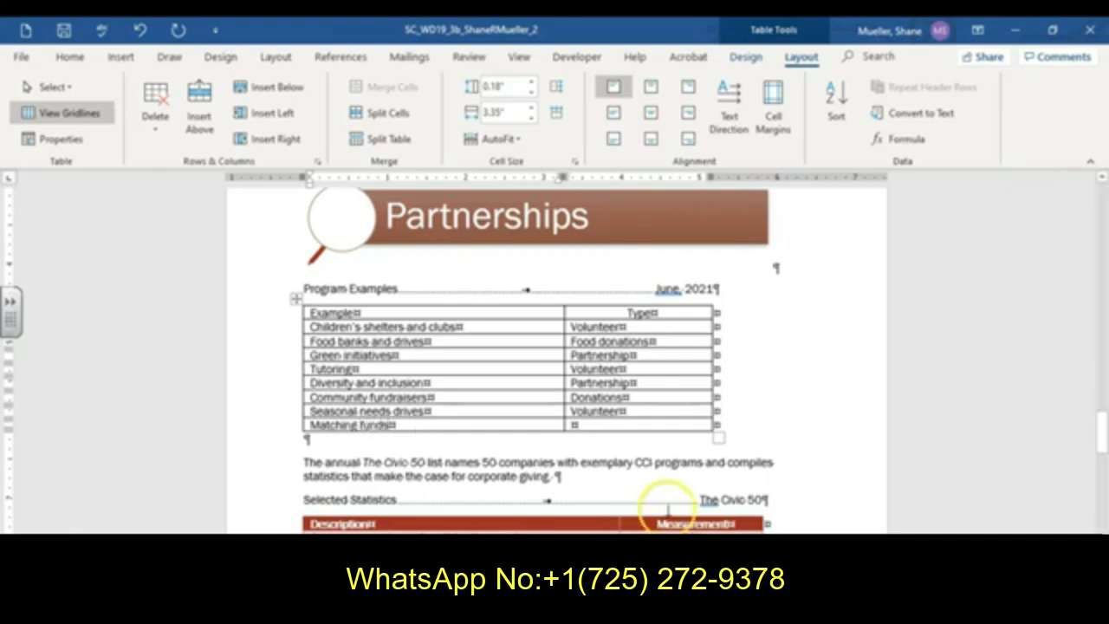
left_click(655, 424)
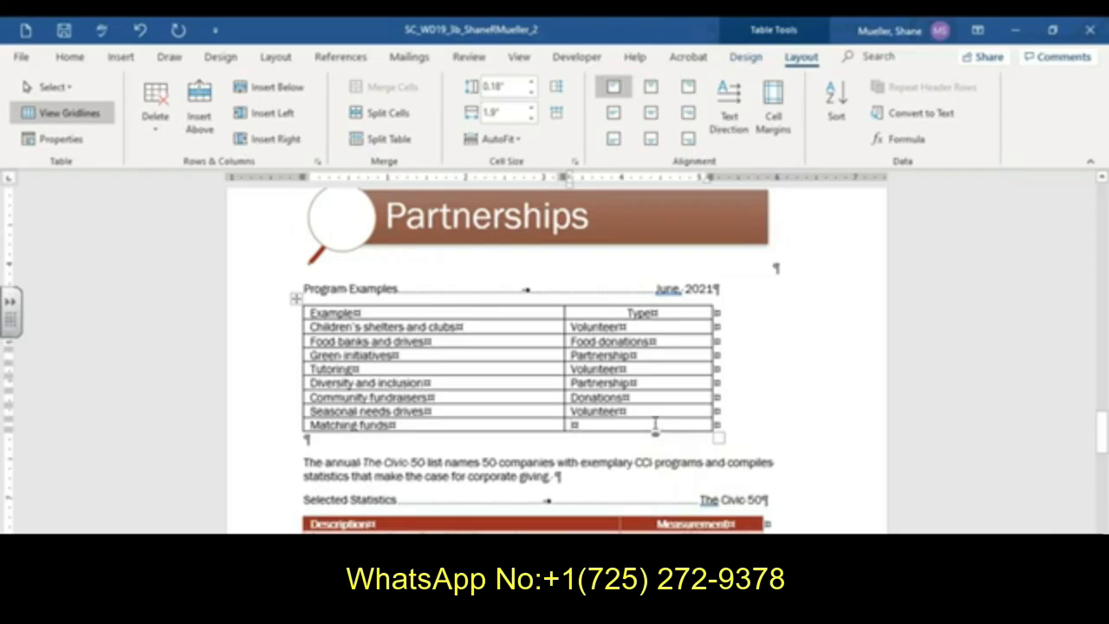
type("Donations")
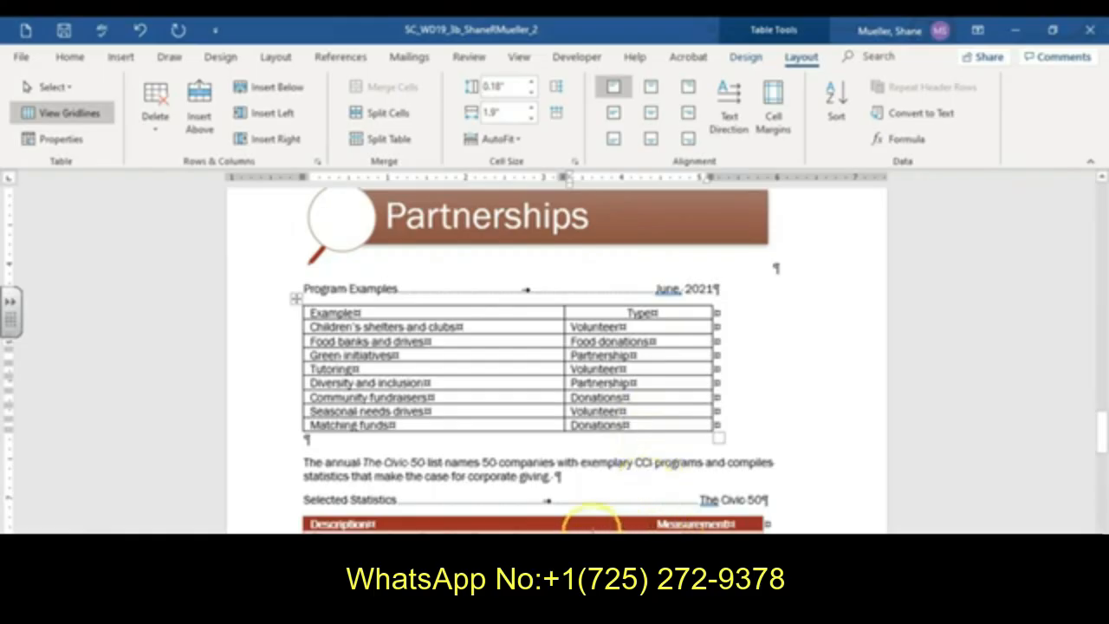
- Apply the Grid Table 4 - Accent 2 table style to the whole Program Examples table
left_click(295, 301)
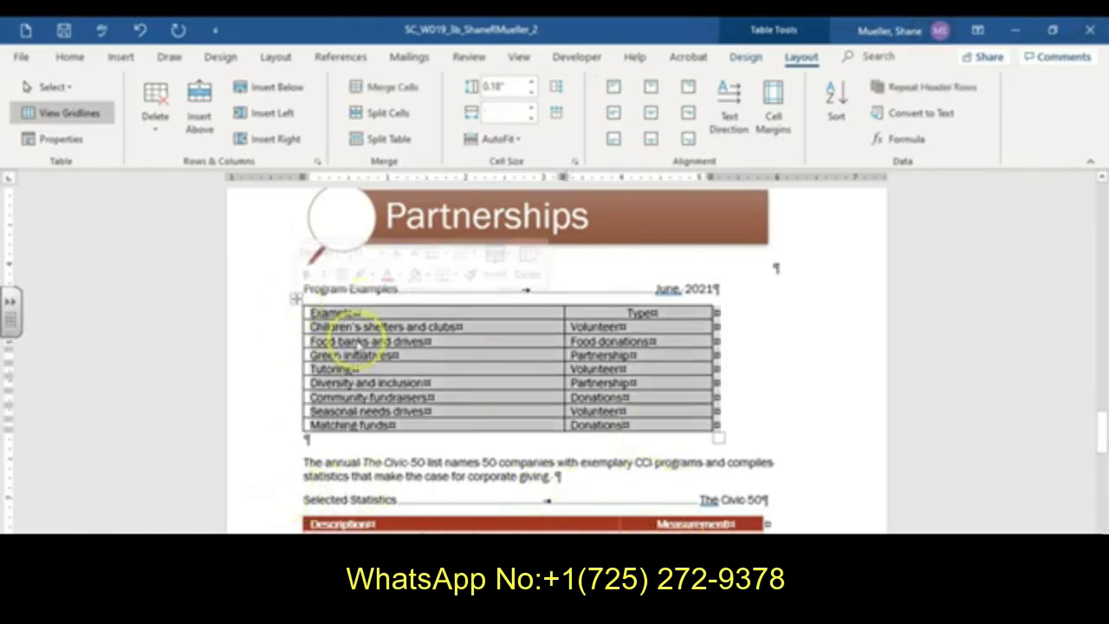
left_click(745, 57)
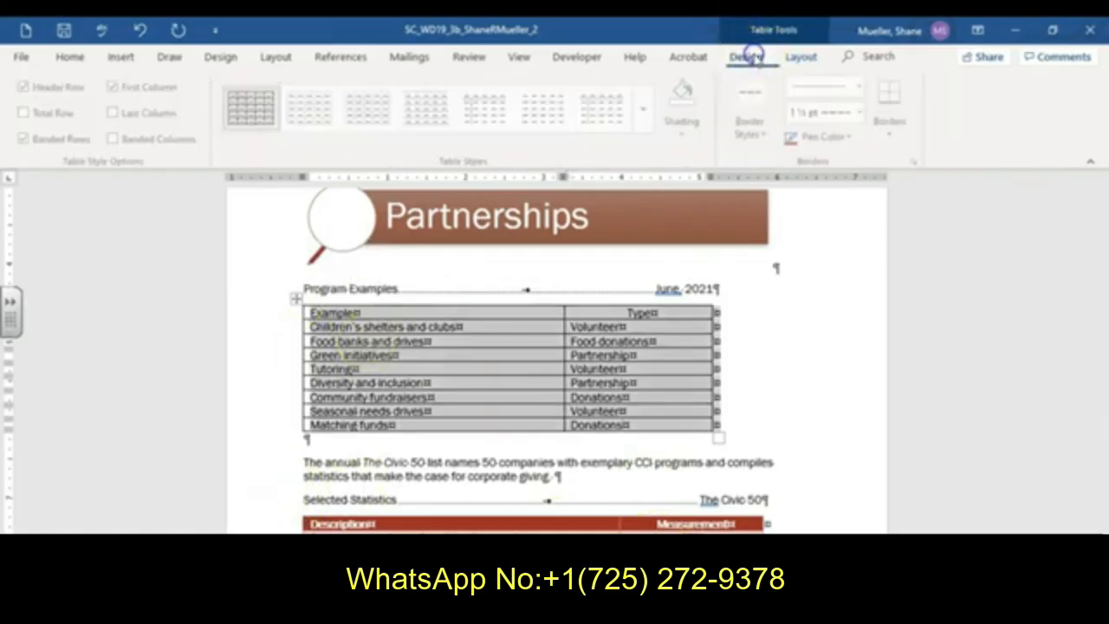
left_click(646, 120)
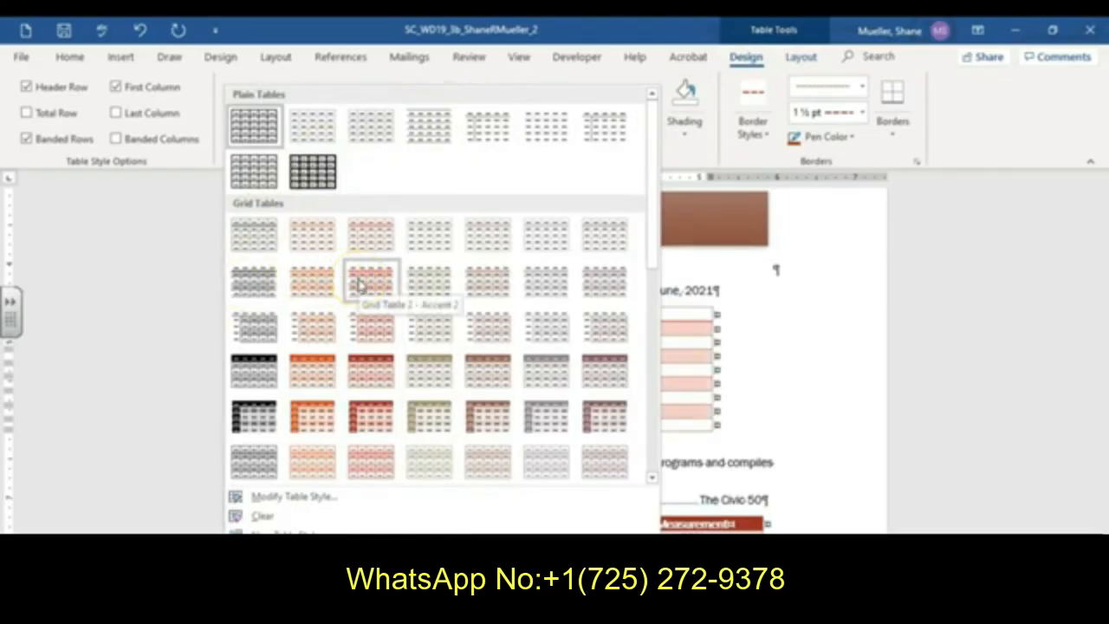
left_click(373, 379)
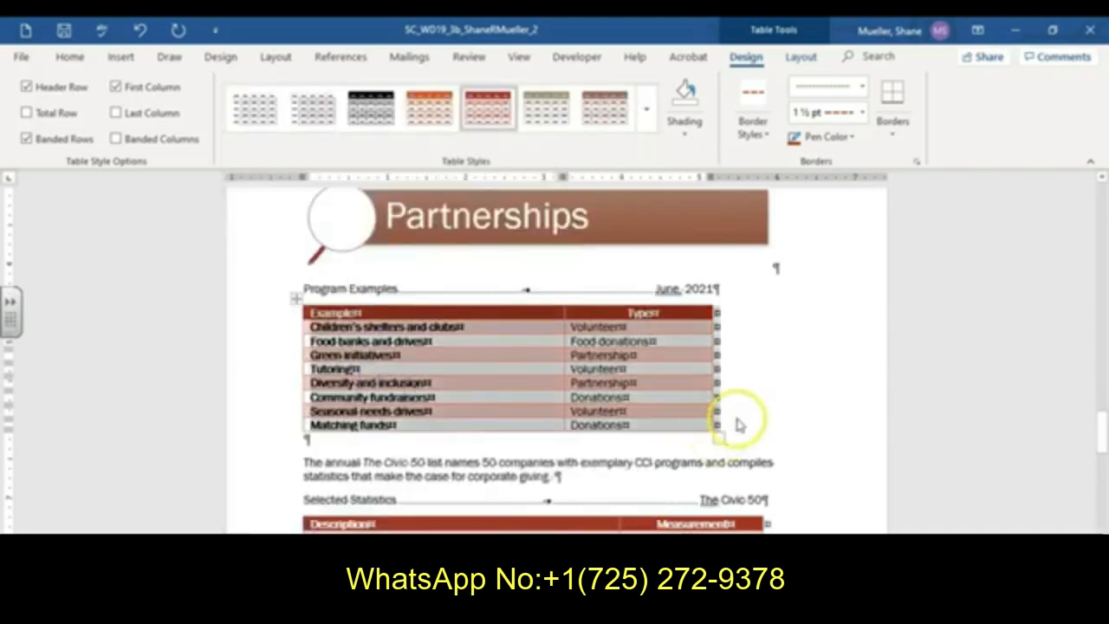
scroll(738, 425, "down", 2)
left_click(792, 317)
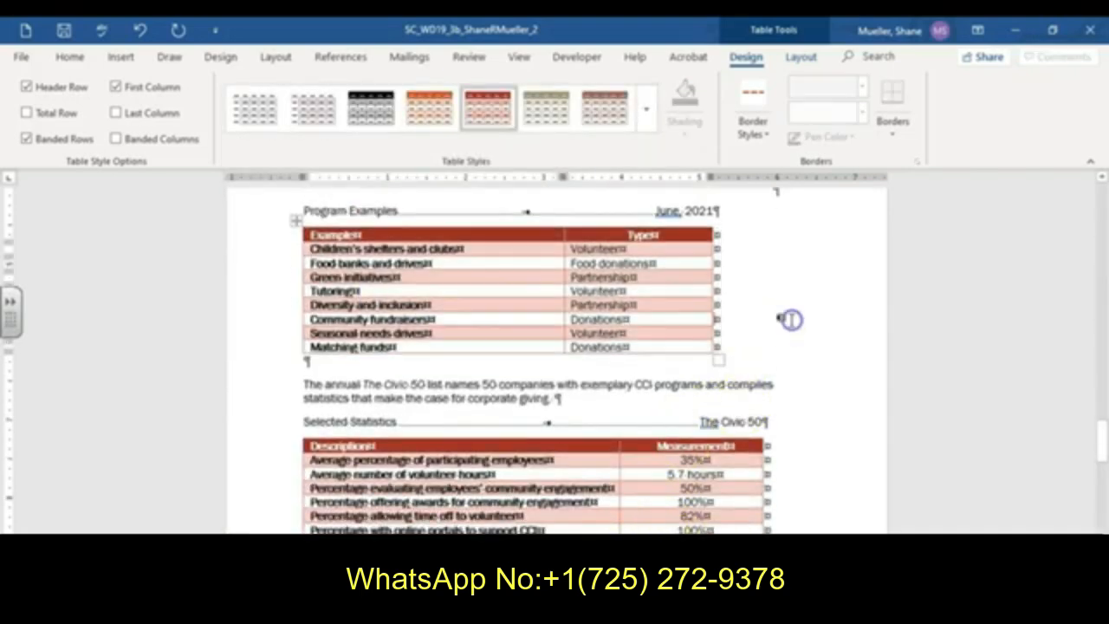
left_click(747, 422)
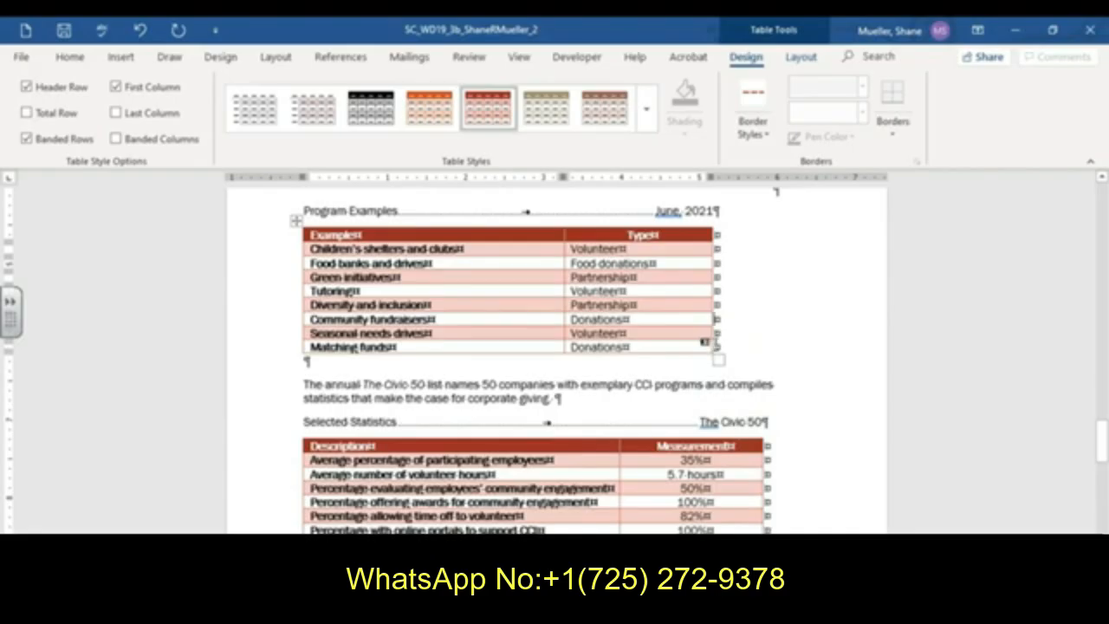
scroll(668, 324, "down", 10)
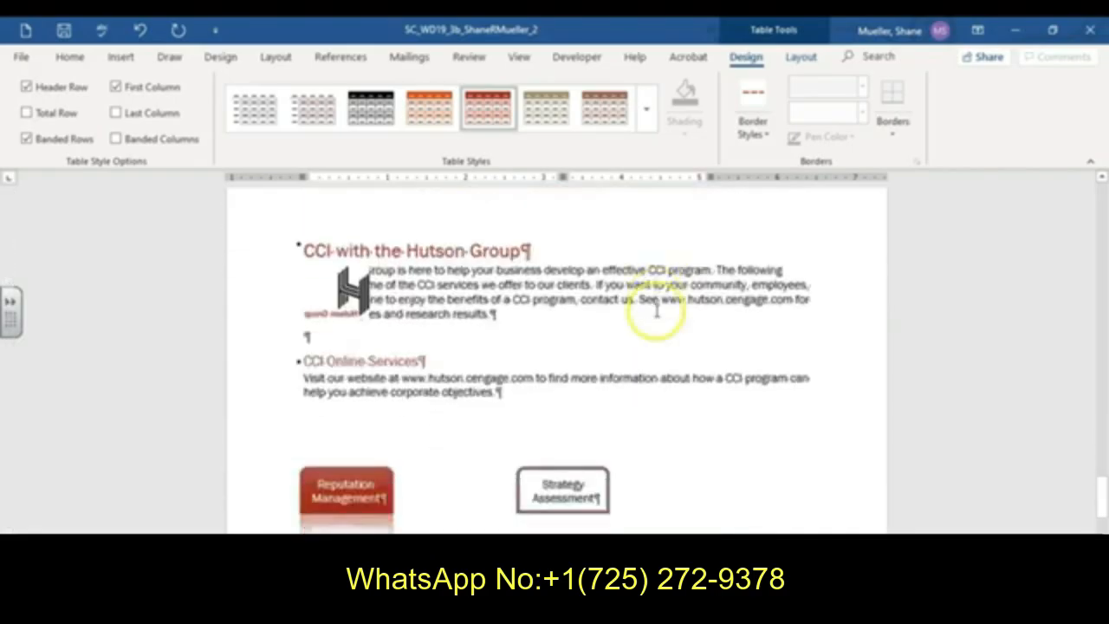
- Add a 1 ½ pt Dark Red, Accent 2 double-line top border to the 'CCI with the Hutson Group' heading paragraph, then save the document
left_click(446, 248)
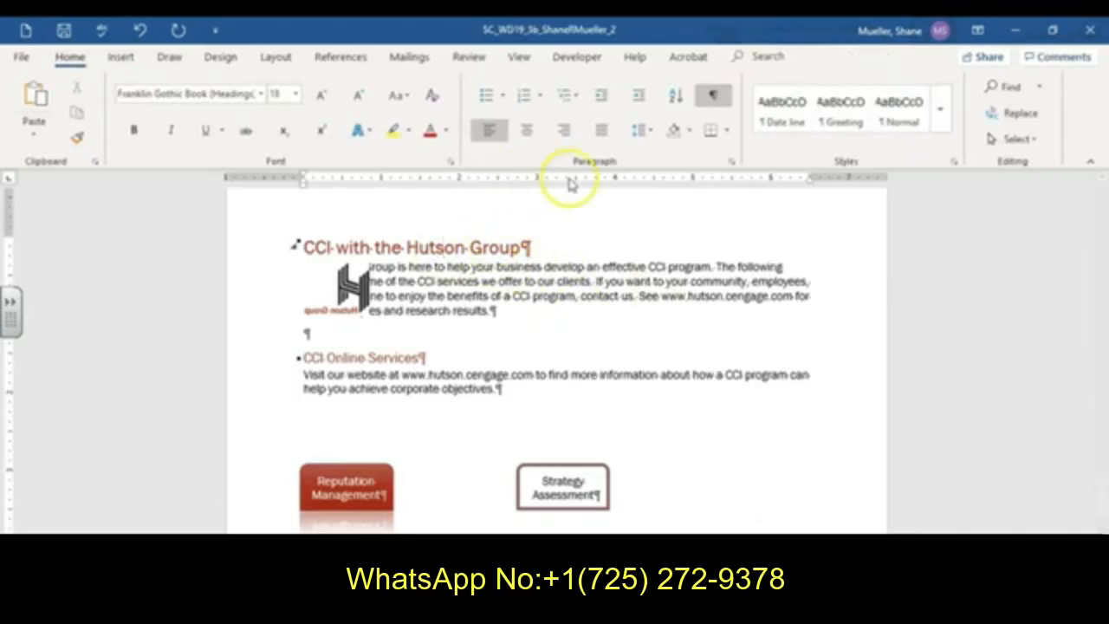
left_click(726, 131)
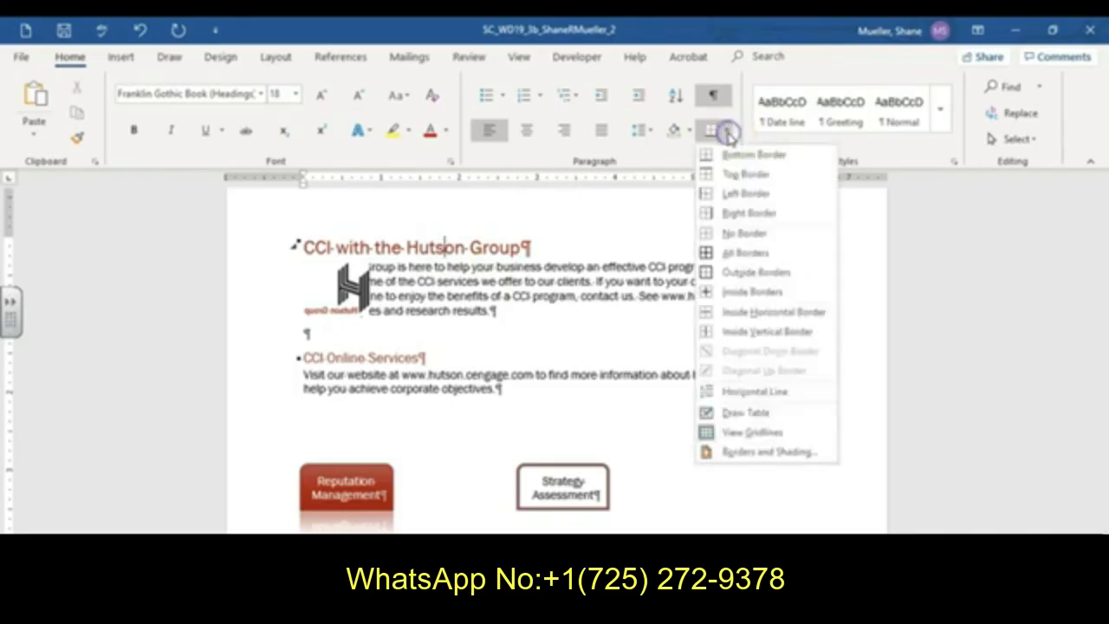
left_click(761, 452)
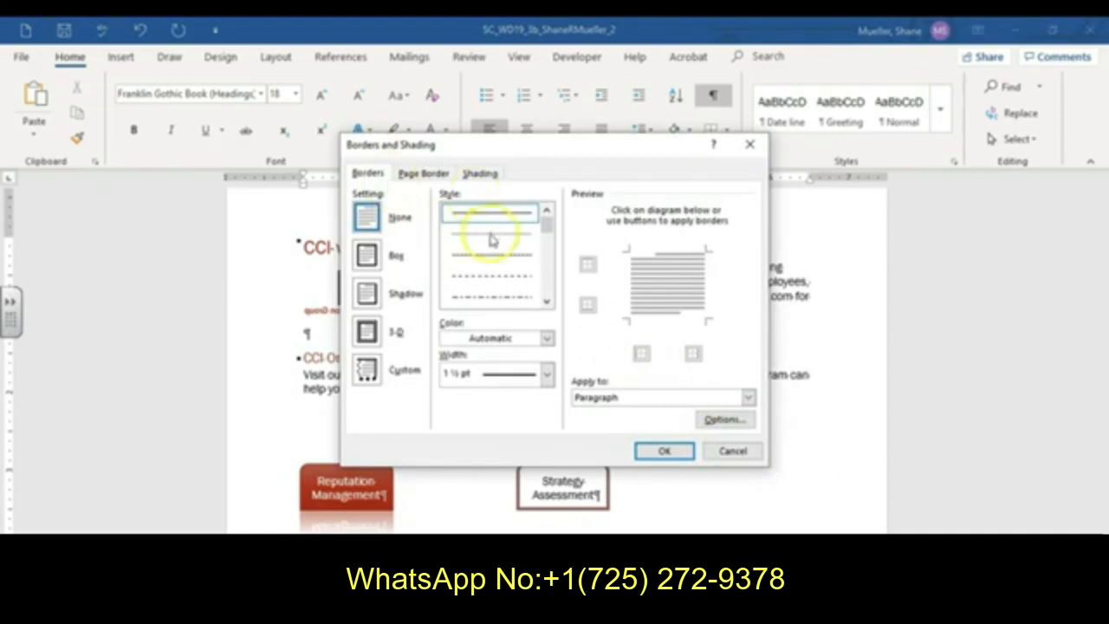
left_click(663, 252)
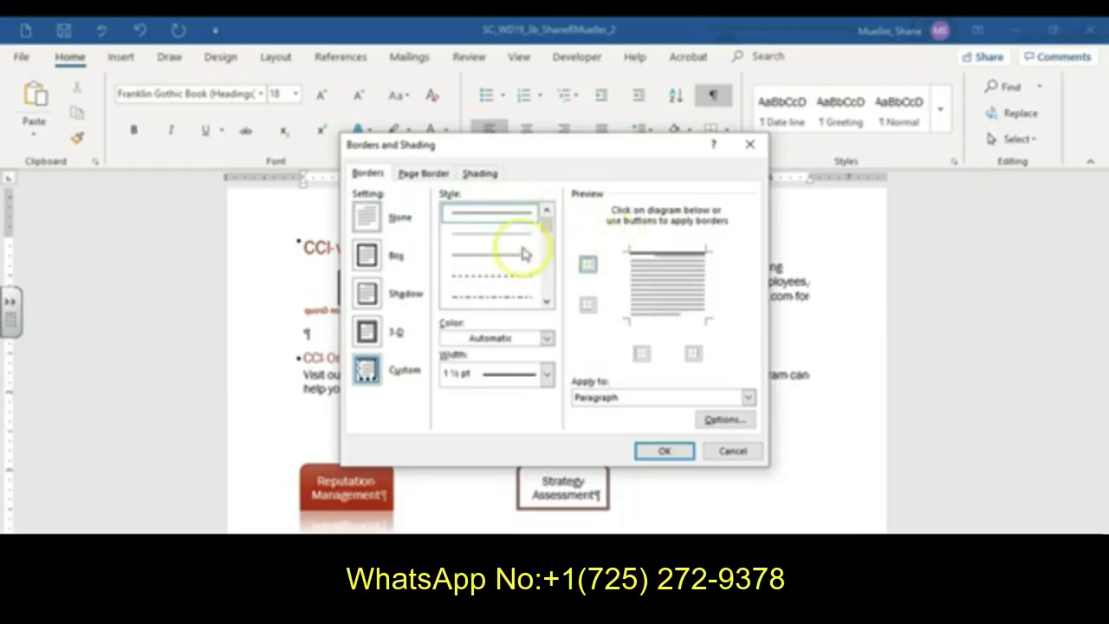
left_click(546, 301)
left_click(509, 297)
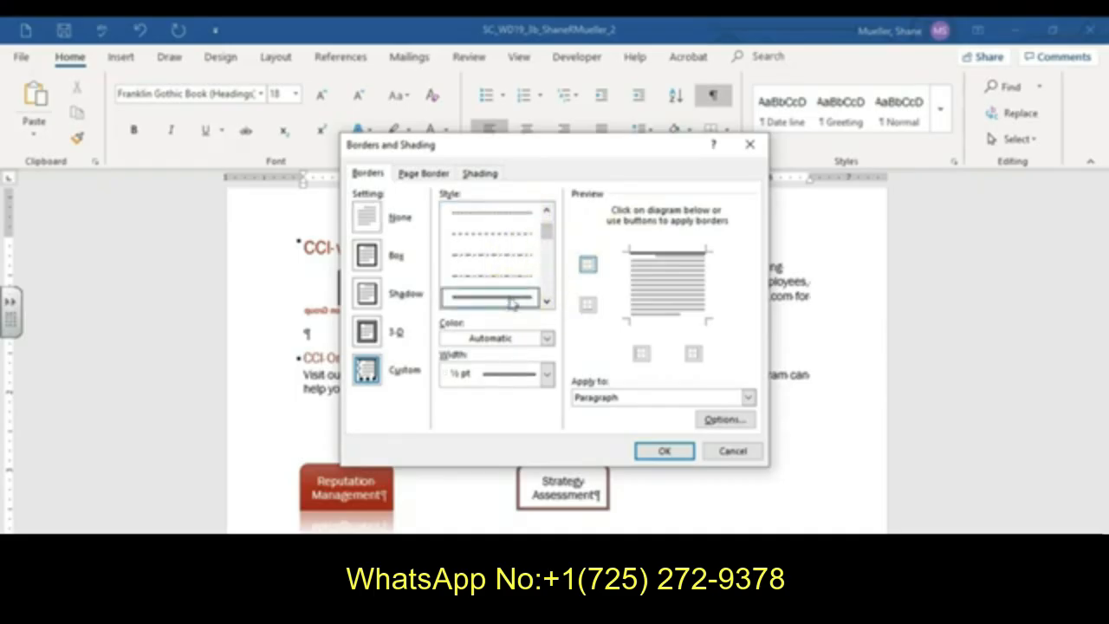
left_click(547, 338)
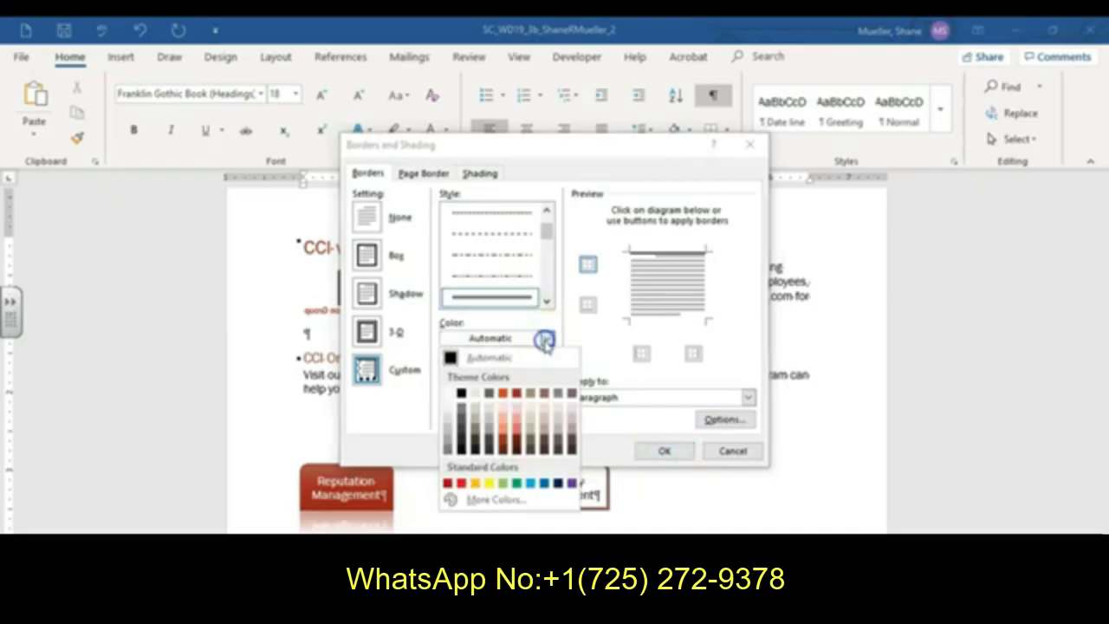
left_click(518, 399)
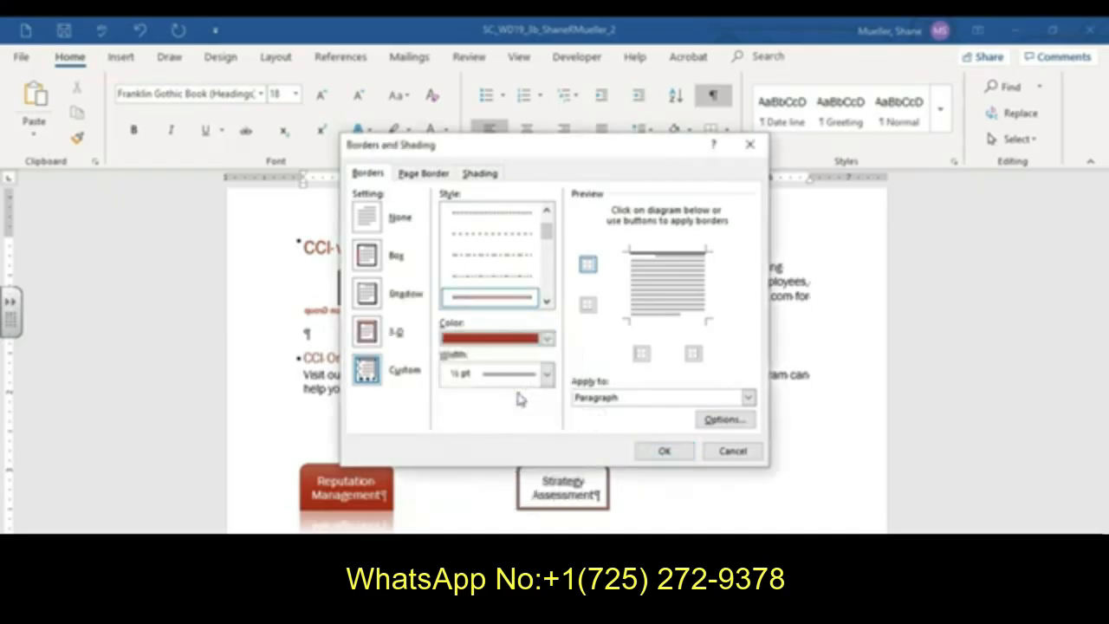
left_click(546, 374)
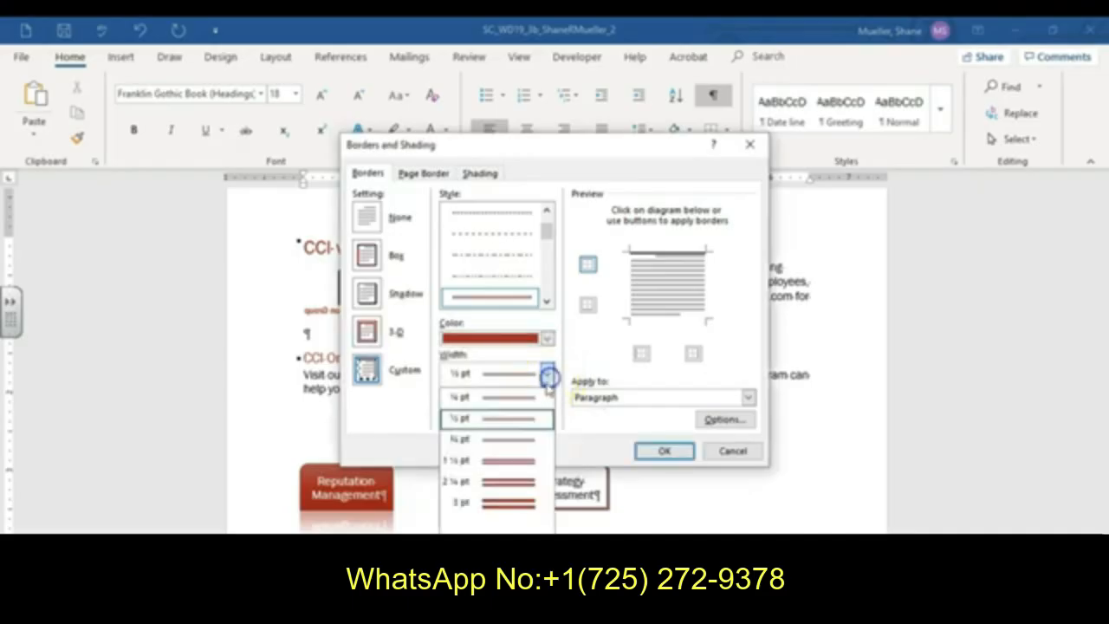
left_click(520, 460)
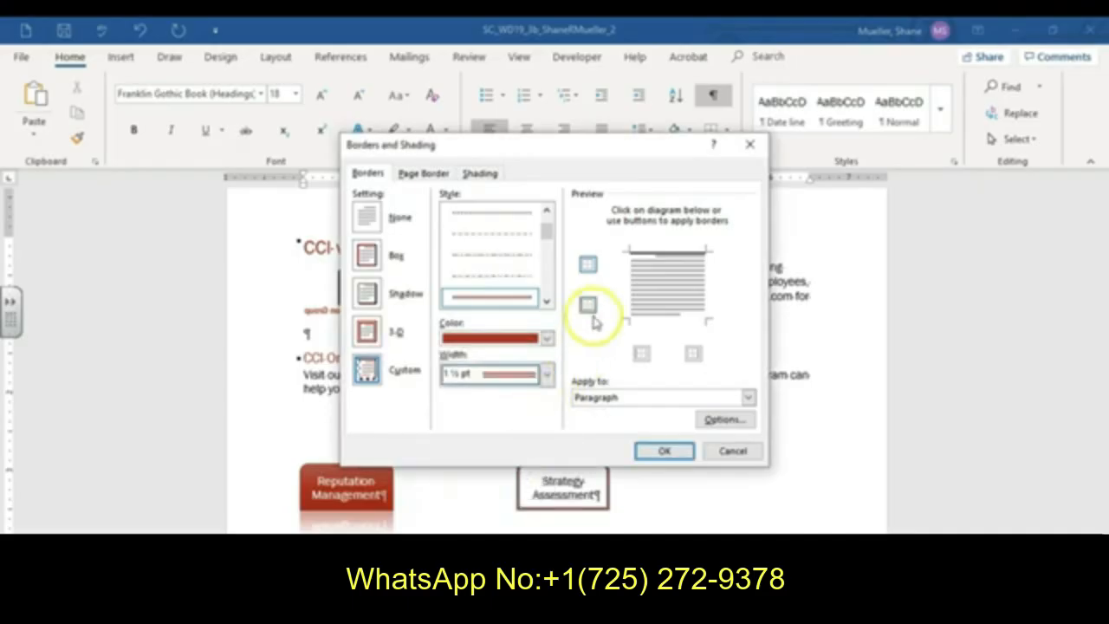
left_click(669, 251)
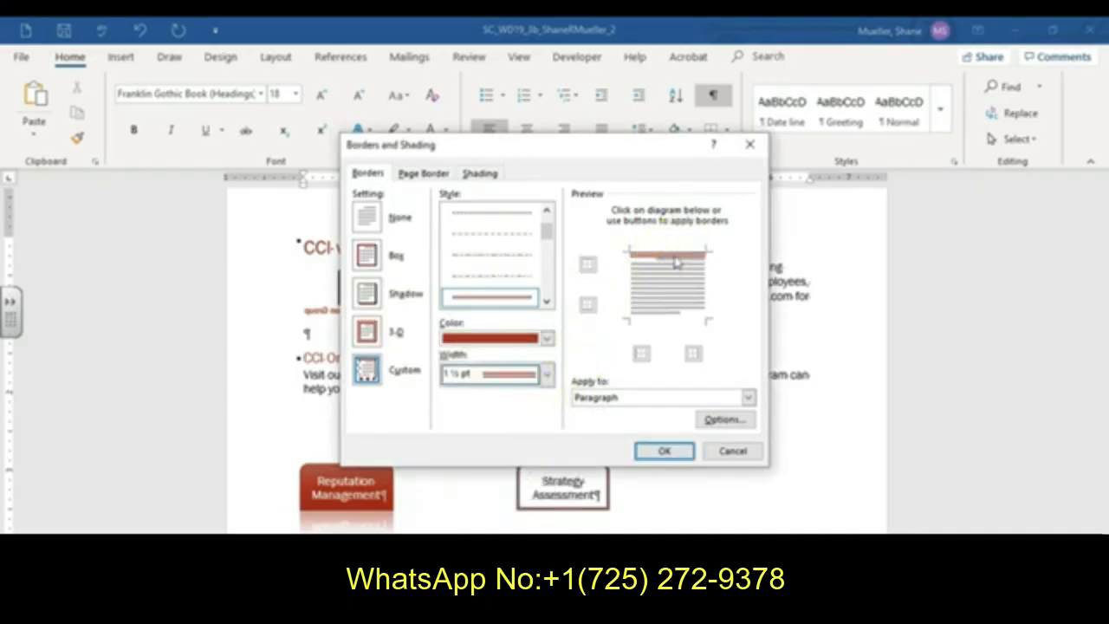
left_click(663, 451)
left_click(571, 251)
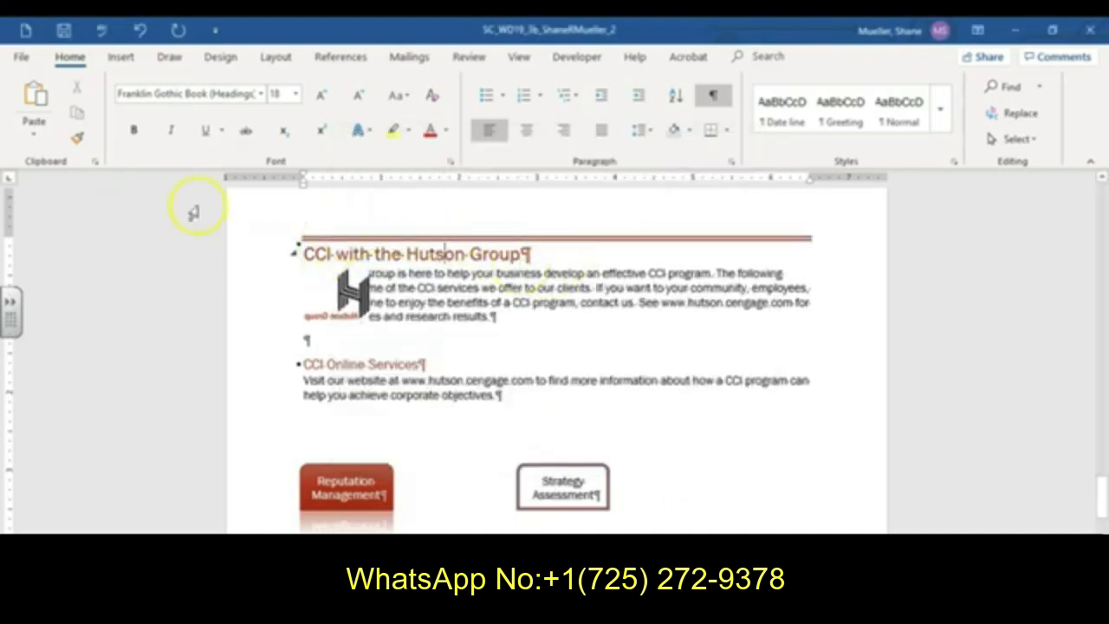
left_click(63, 31)
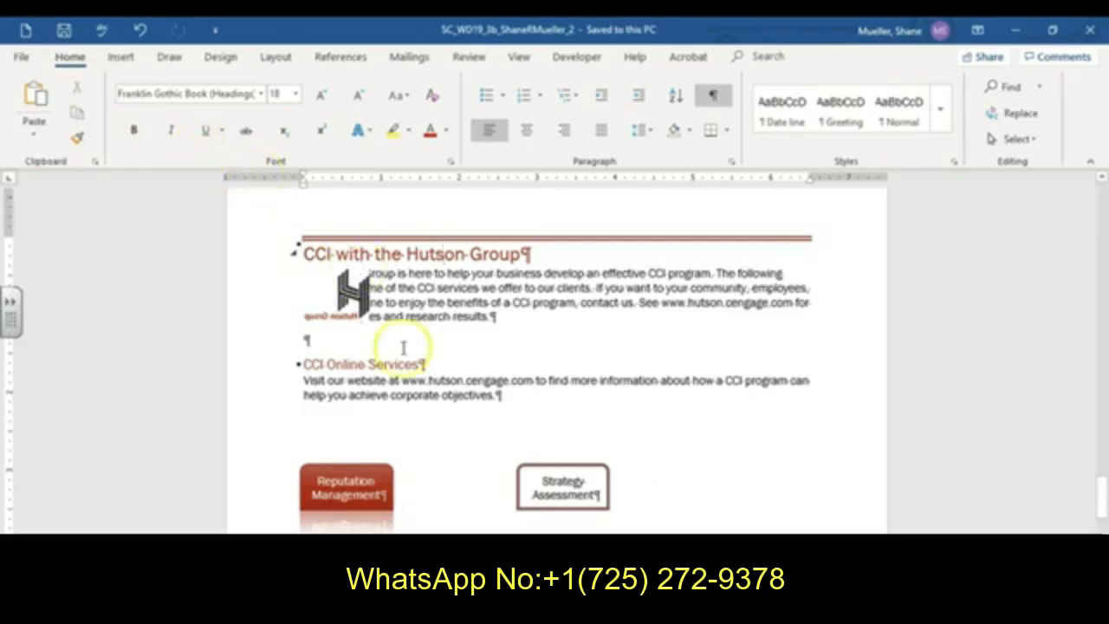
- Flip the Hutson Group logo picture beside the heading horizontally
left_click(353, 294)
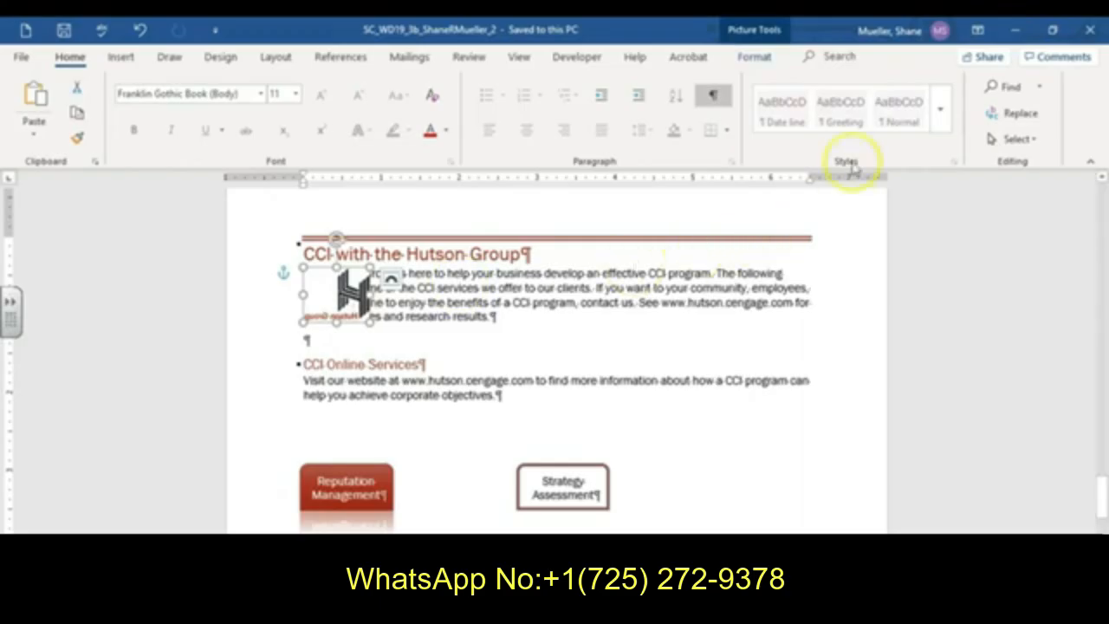
left_click(770, 59)
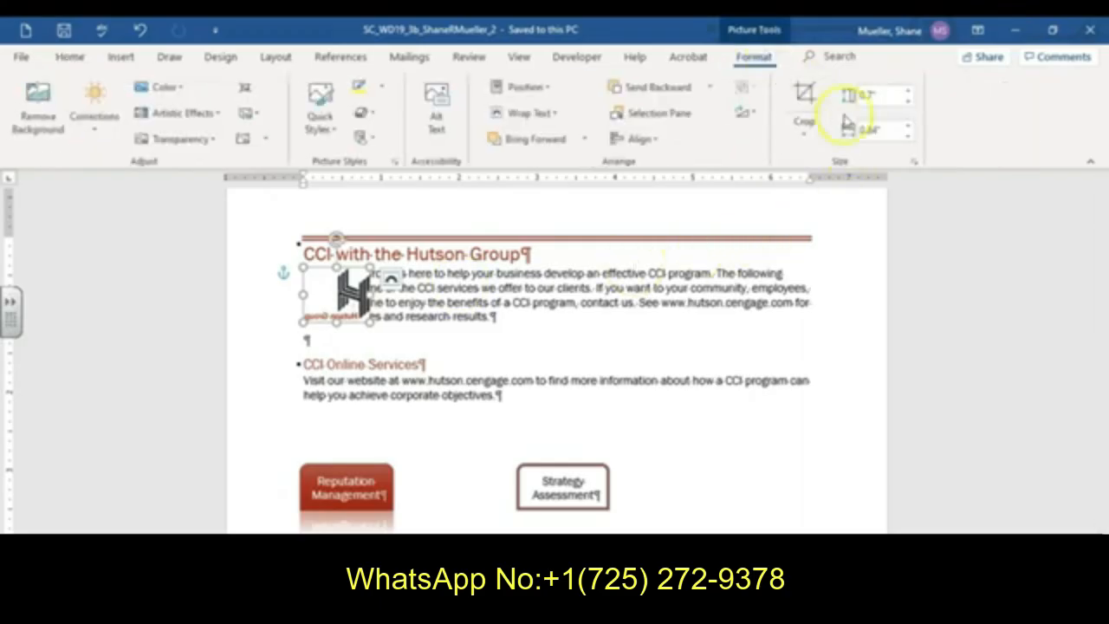
left_click(744, 112)
left_click(780, 194)
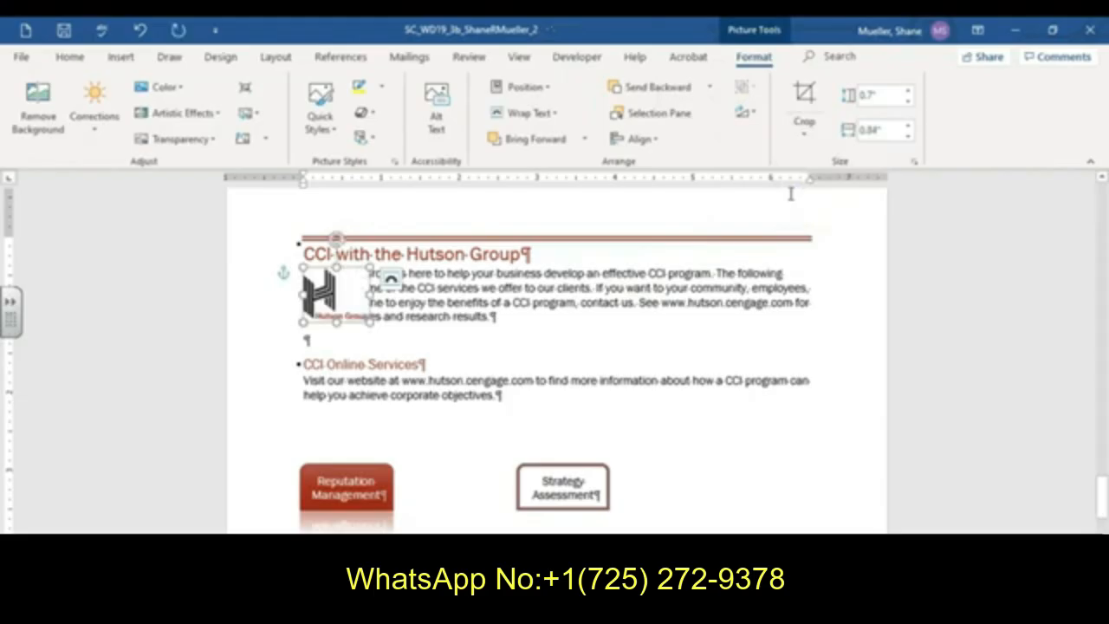
- Set the logo's text wrapping to Square and recolor it Dark Red, Accent color 2 Light
left_click(553, 117)
left_click(538, 153)
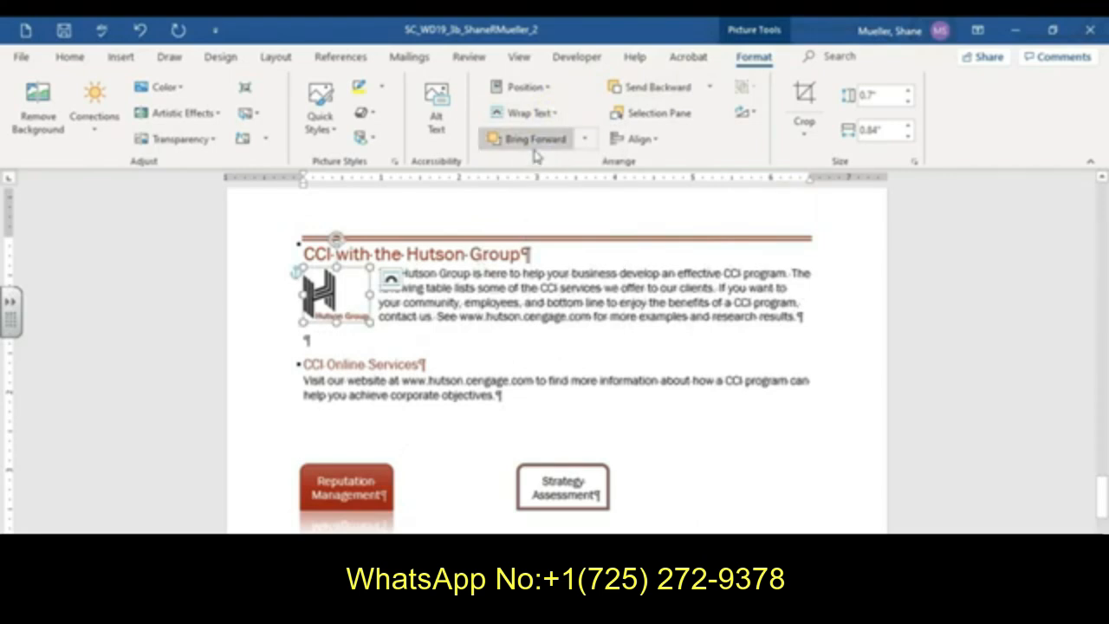
left_click(178, 86)
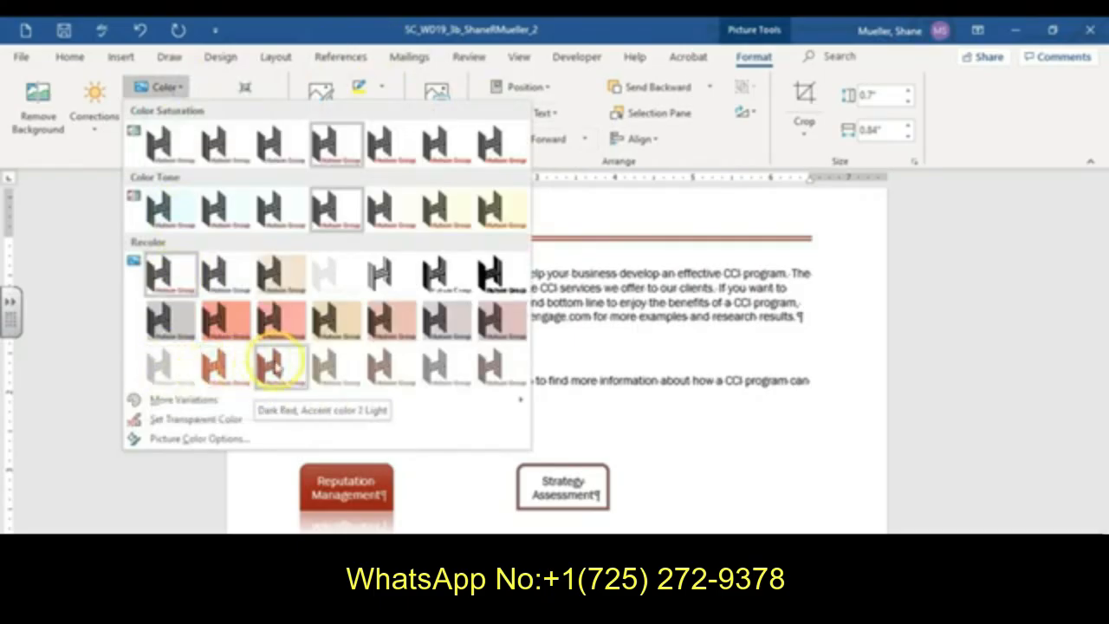
left_click(271, 371)
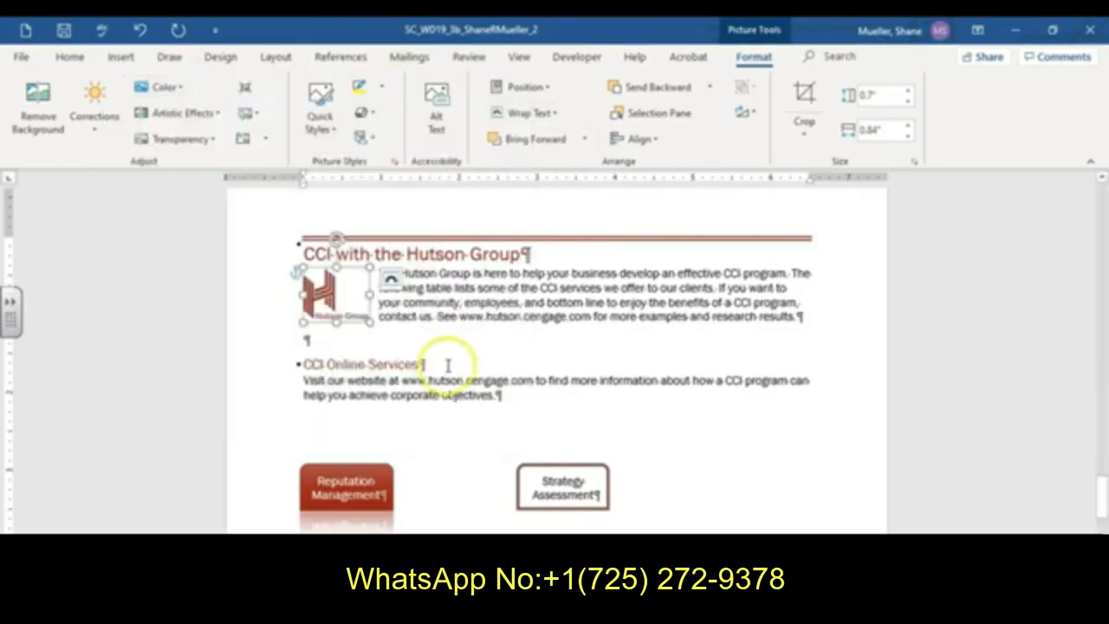